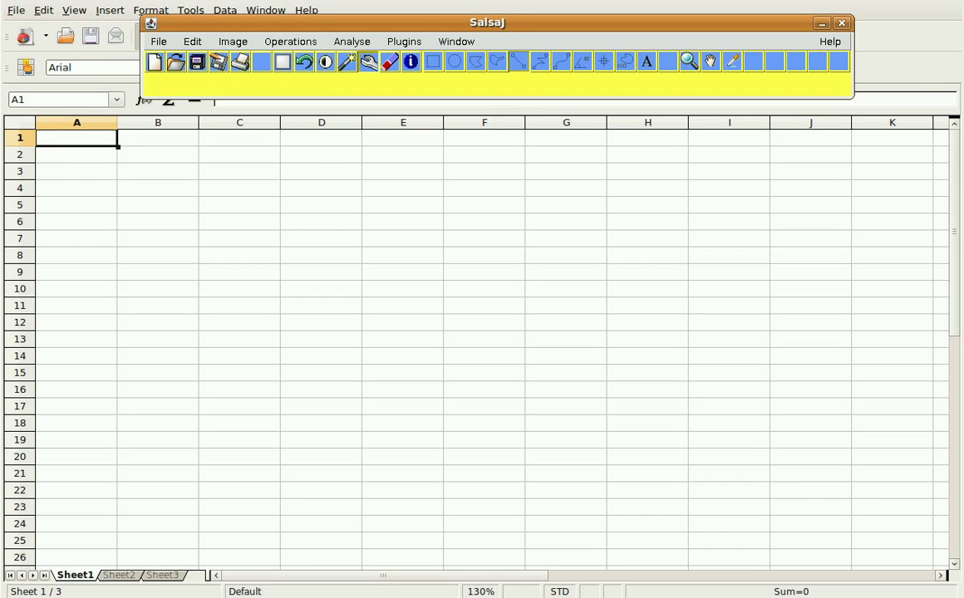
Step: Open the FITS image NGC957-3-B-1.fits
left_click(160, 44)
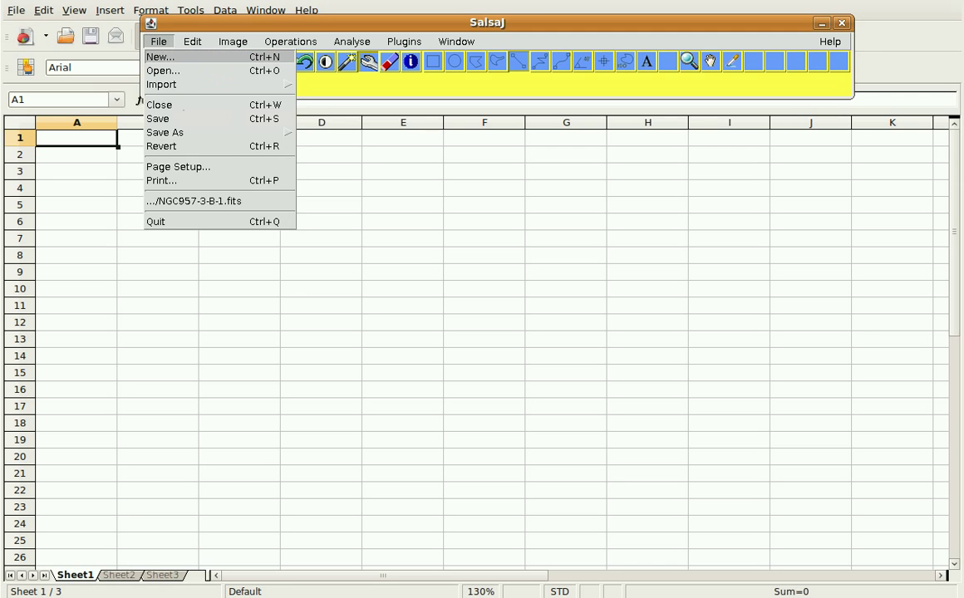
left_click(267, 133)
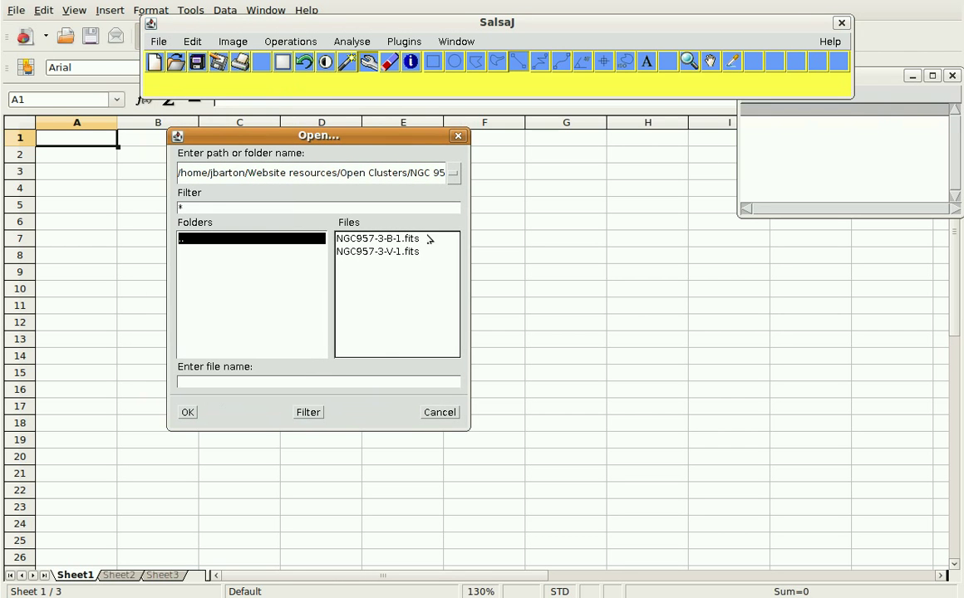
left_click(370, 239)
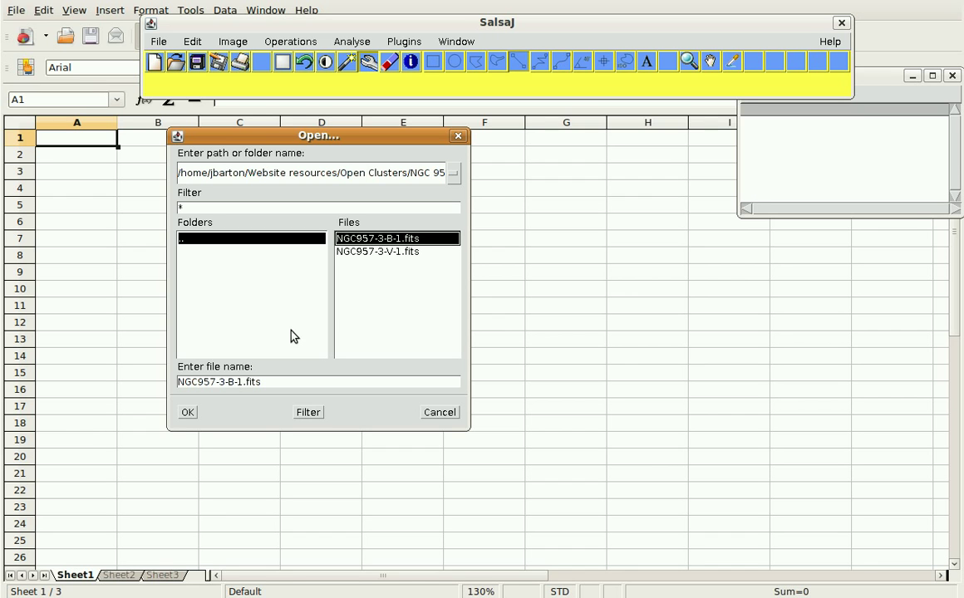
left_click(188, 413)
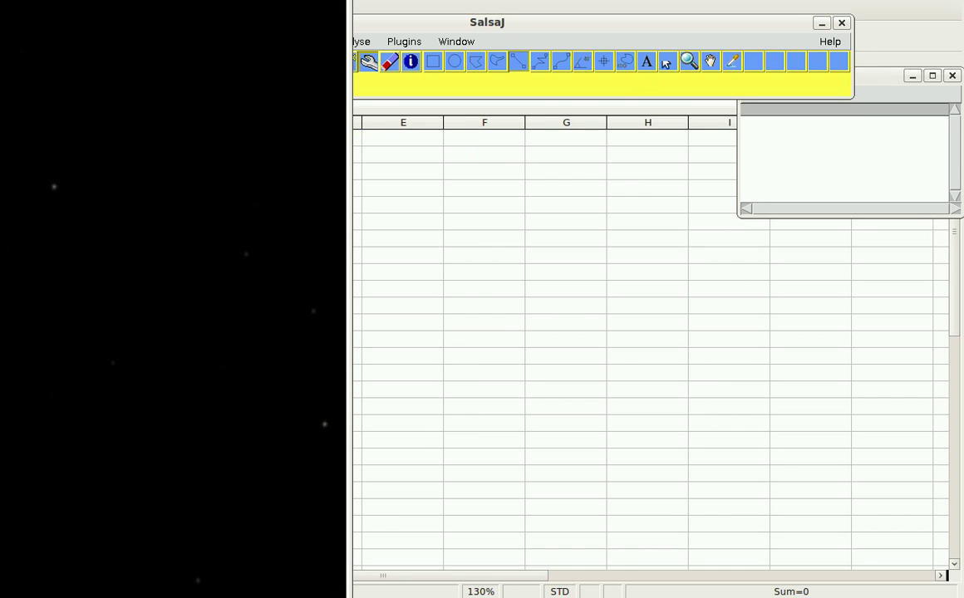
Step: Zoom the image out to 50% and auto-stretch its brightness and contrast
left_click(689, 61)
key("minus")
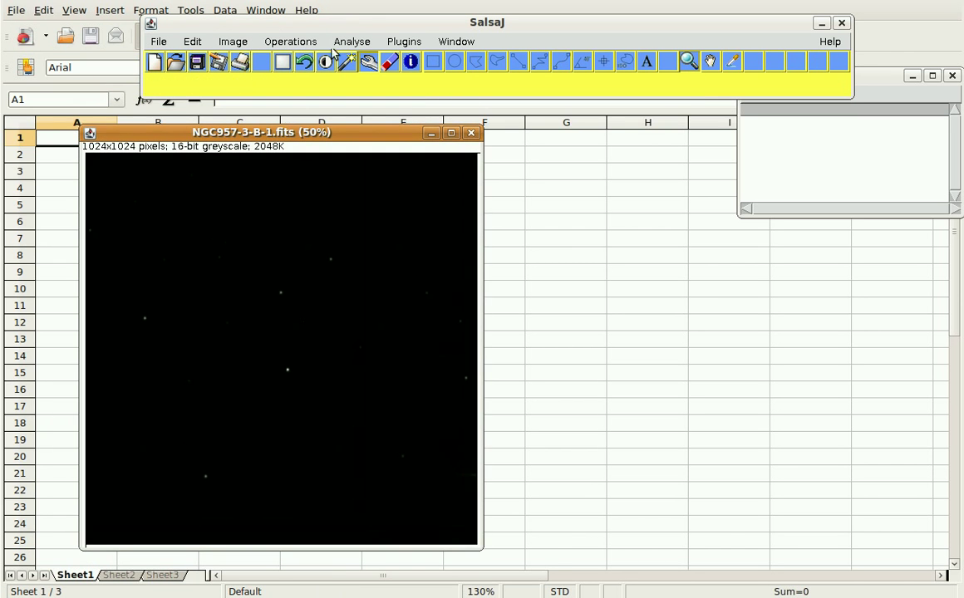
left_click(327, 64)
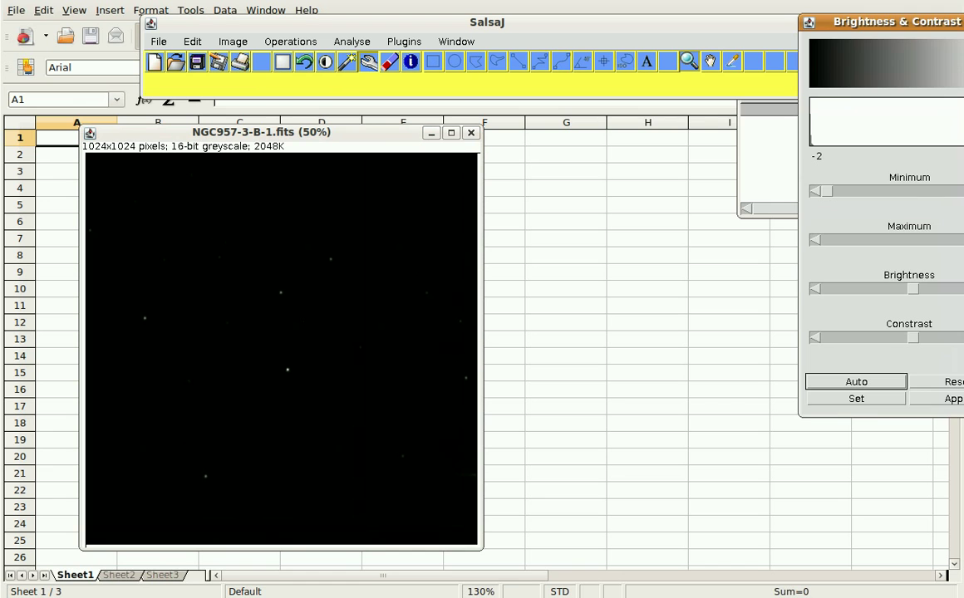
left_click_drag(944, 34, 724, 157)
left_click(663, 505)
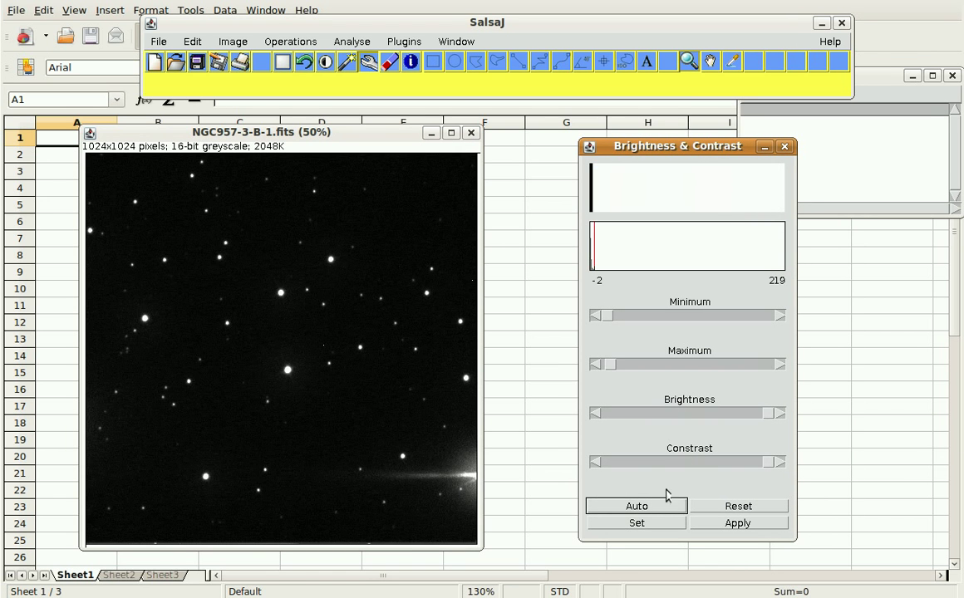
Step: In Photometry Settings, force star radius 6 and sky radius 13, then close the dialog
left_click(352, 43)
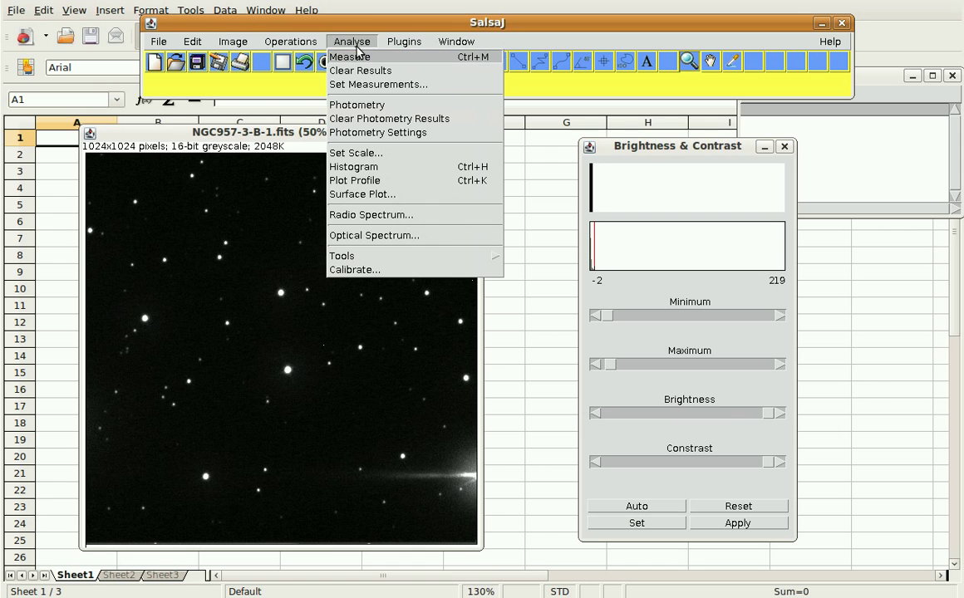
left_click(382, 133)
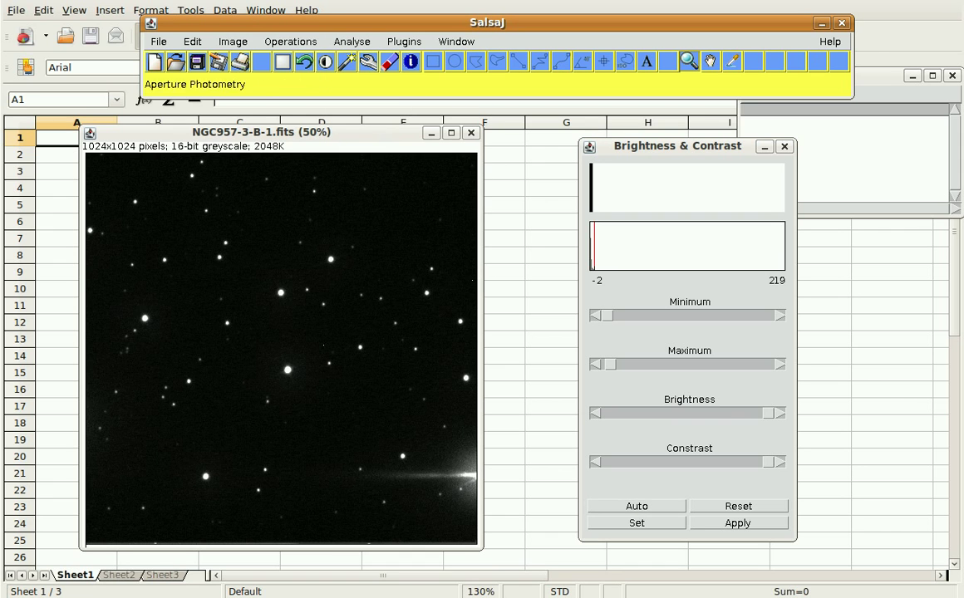
left_click(351, 42)
left_click(379, 134)
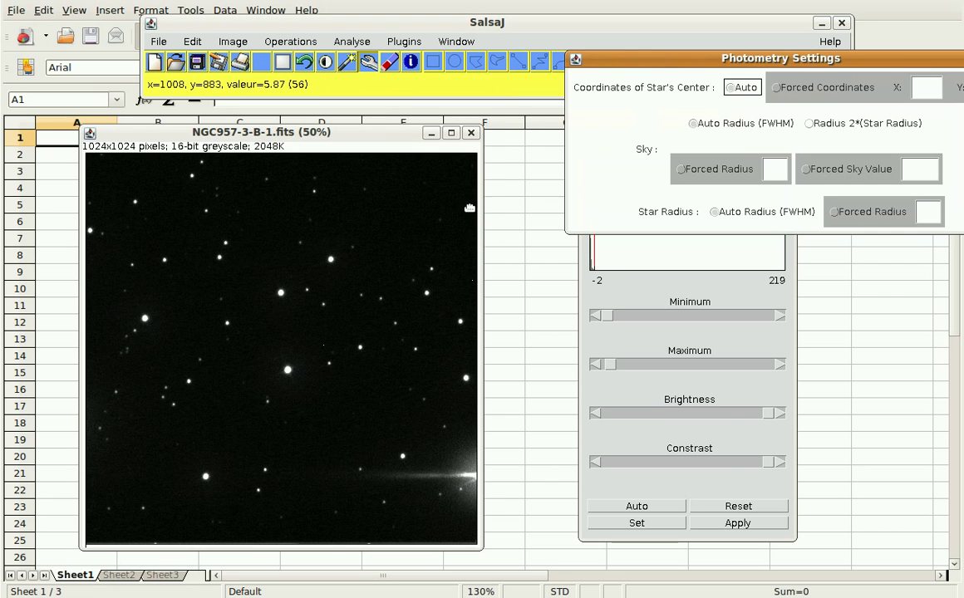
left_click_drag(742, 62, 545, 66)
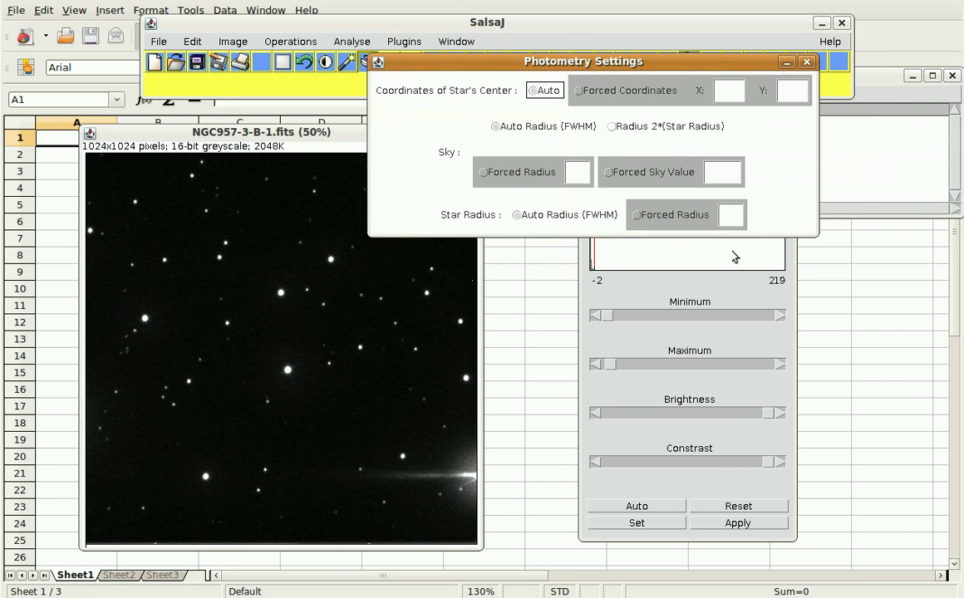
left_click(639, 216)
left_click(731, 217)
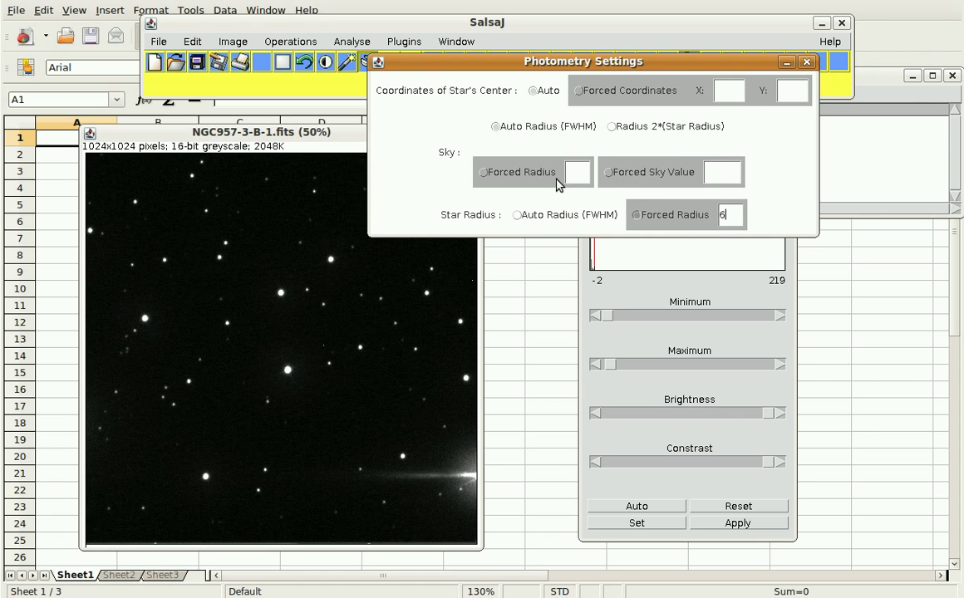
left_click(483, 174)
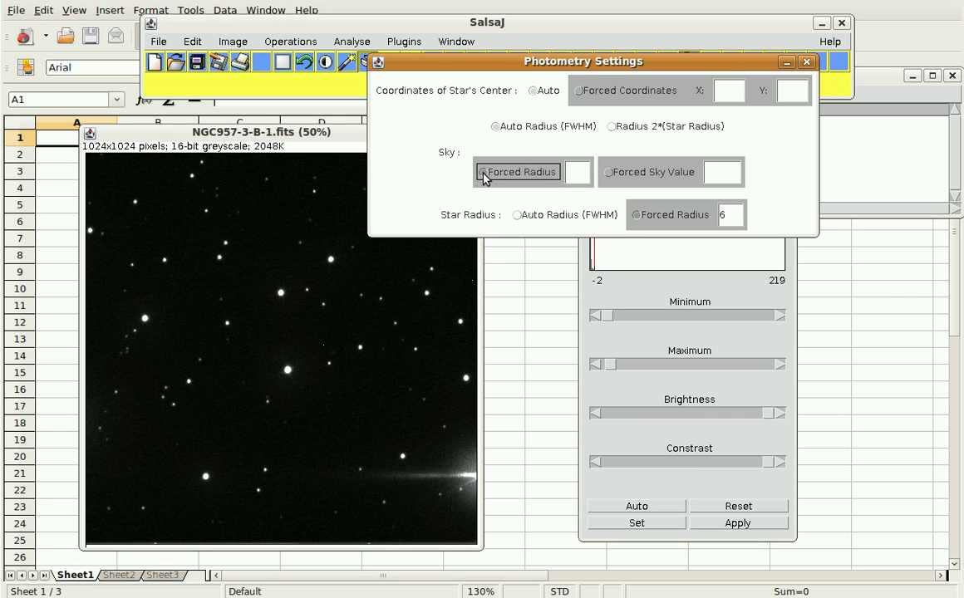
left_click(574, 172)
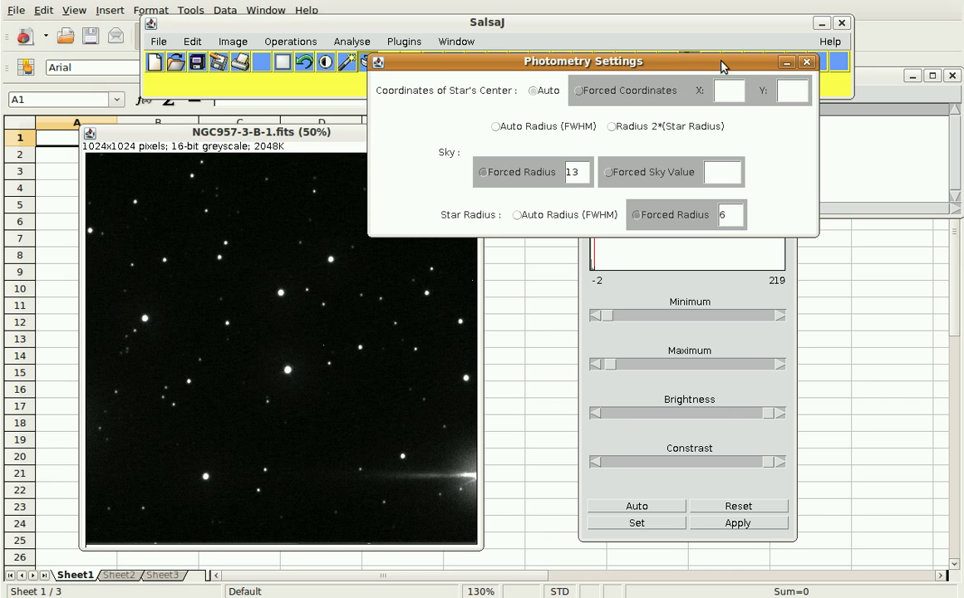
left_click(806, 61)
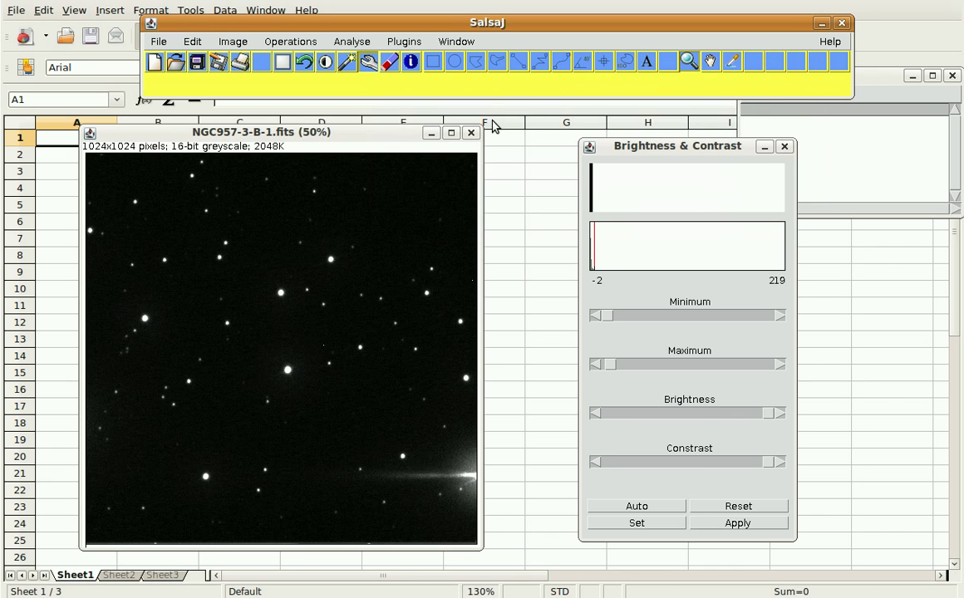
Step: Run Photometry on NGC957-3-B-1.fits and enlarge the table to show all eight stars
left_click(356, 44)
left_click(372, 108)
left_click_drag(842, 68, 682, 64)
left_click_drag(847, 132, 847, 154)
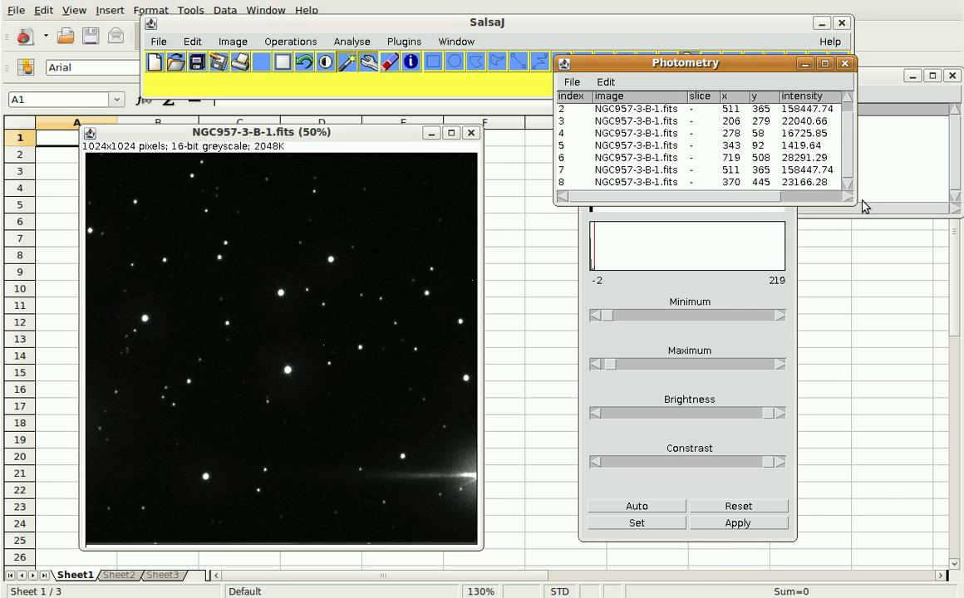
left_click_drag(856, 205, 936, 246)
left_click_drag(740, 64, 672, 50)
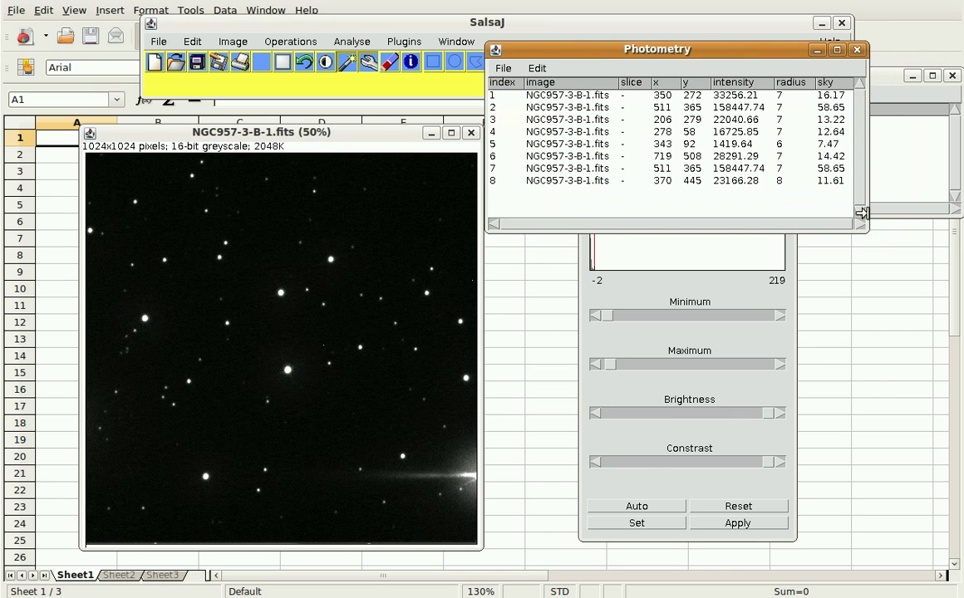
left_click_drag(870, 232, 919, 232)
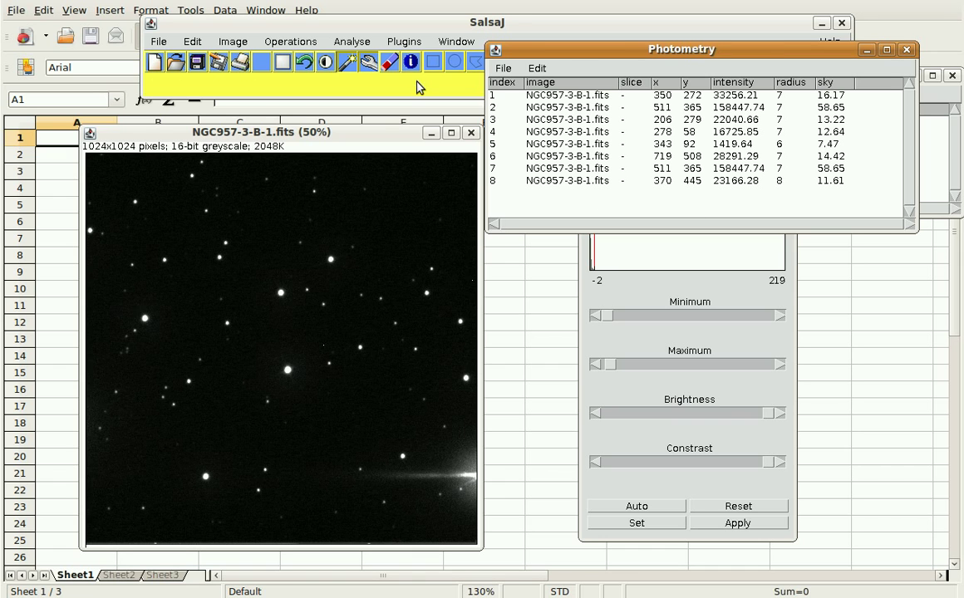
left_click(352, 41)
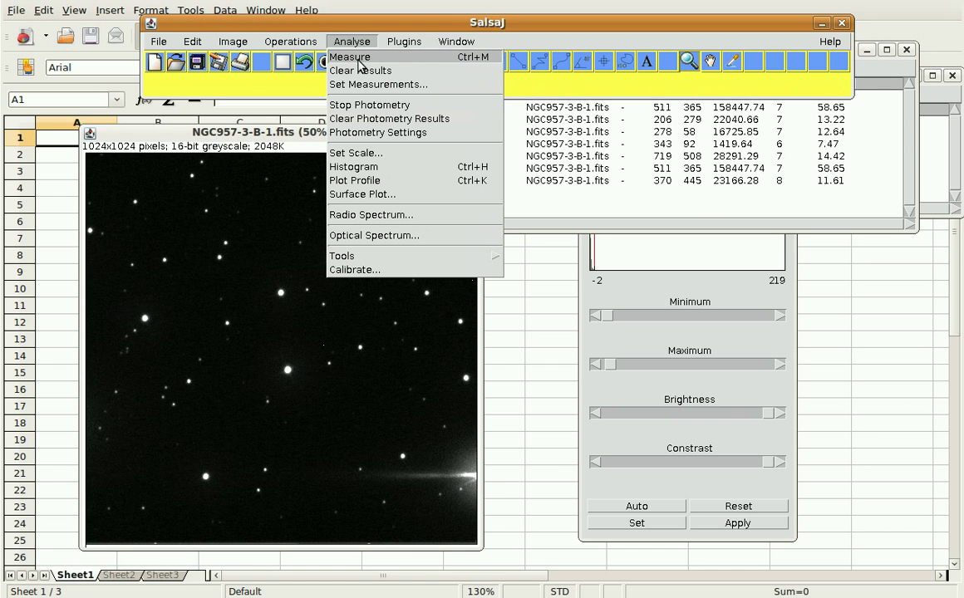
left_click(329, 41)
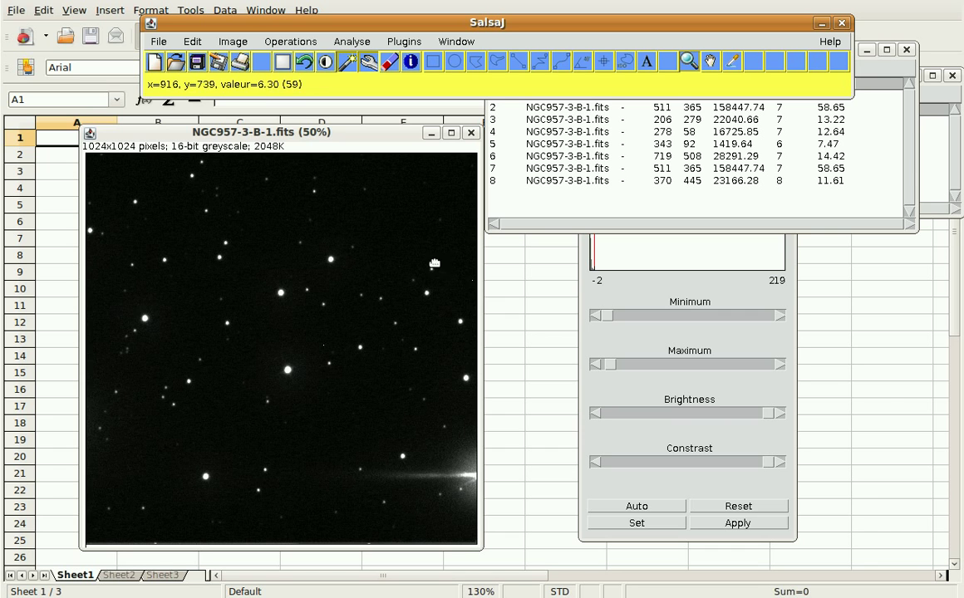
left_click(334, 133)
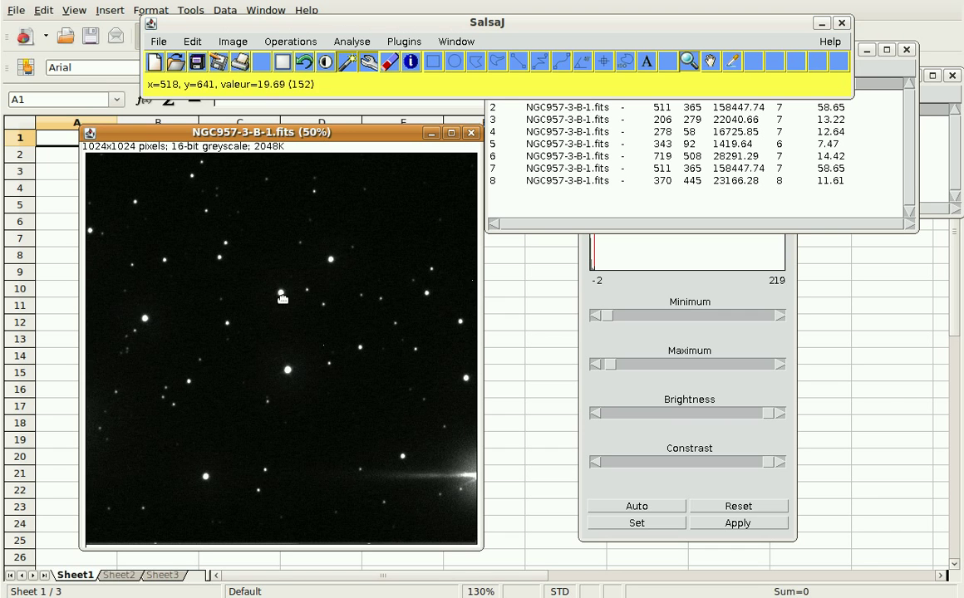
left_click(281, 295)
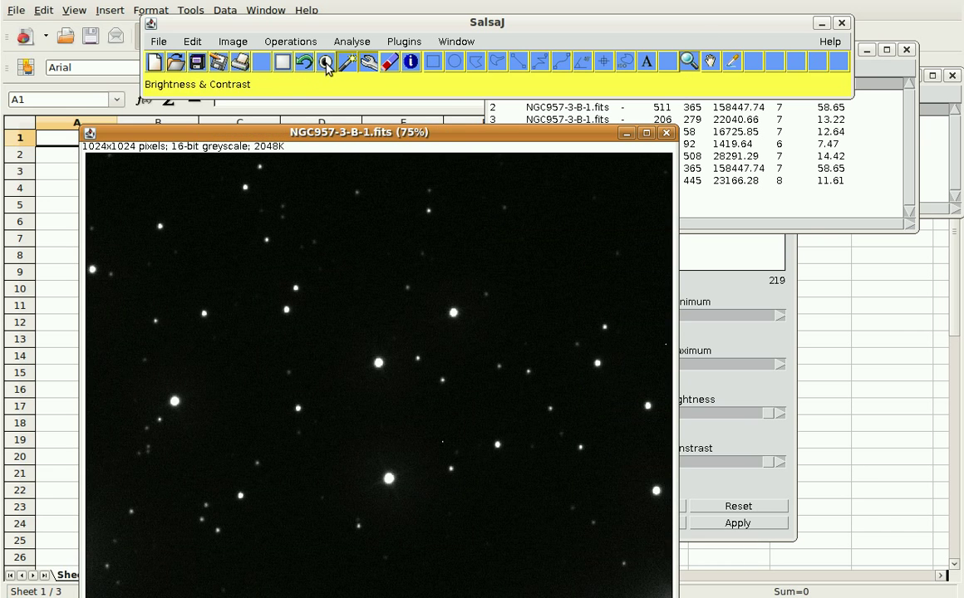
left_click(517, 61)
left_click_drag(511, 132, 474, 109)
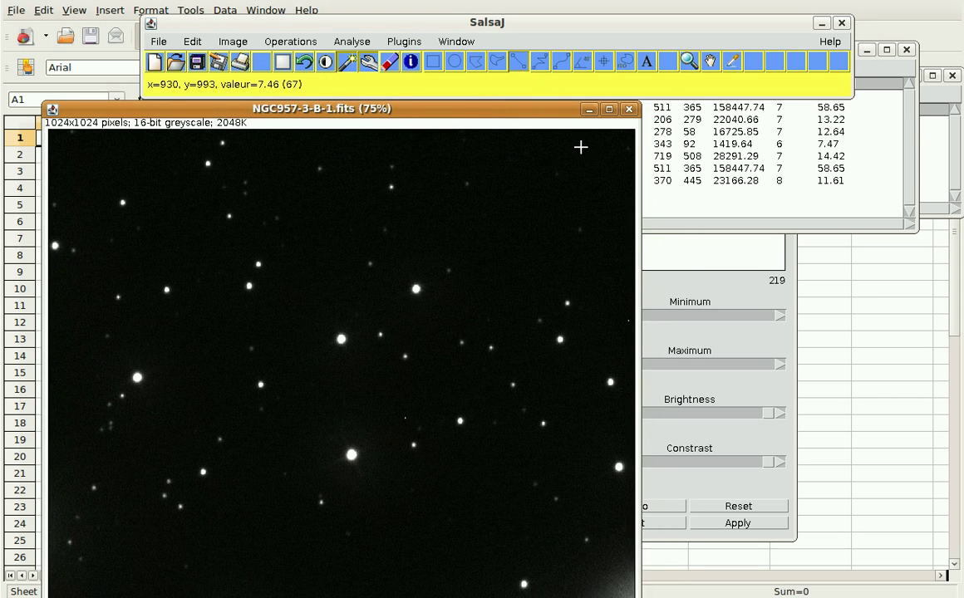
left_click(700, 73)
right_click(357, 259)
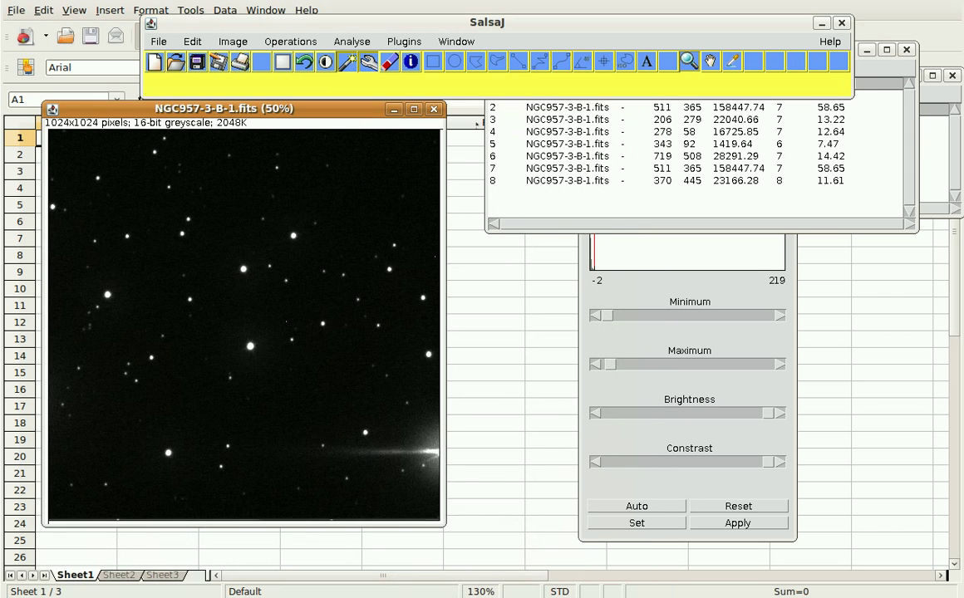
left_click_drag(353, 115, 379, 115)
left_click(517, 61)
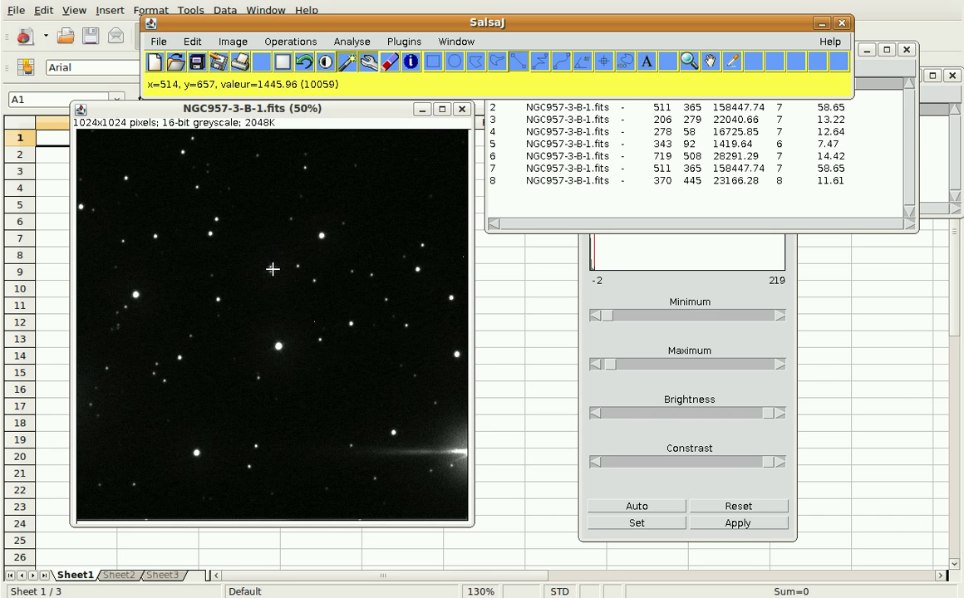
Step: Measure the star at x 511, y 658 and place the Photometry table beside the image
left_click(271, 268)
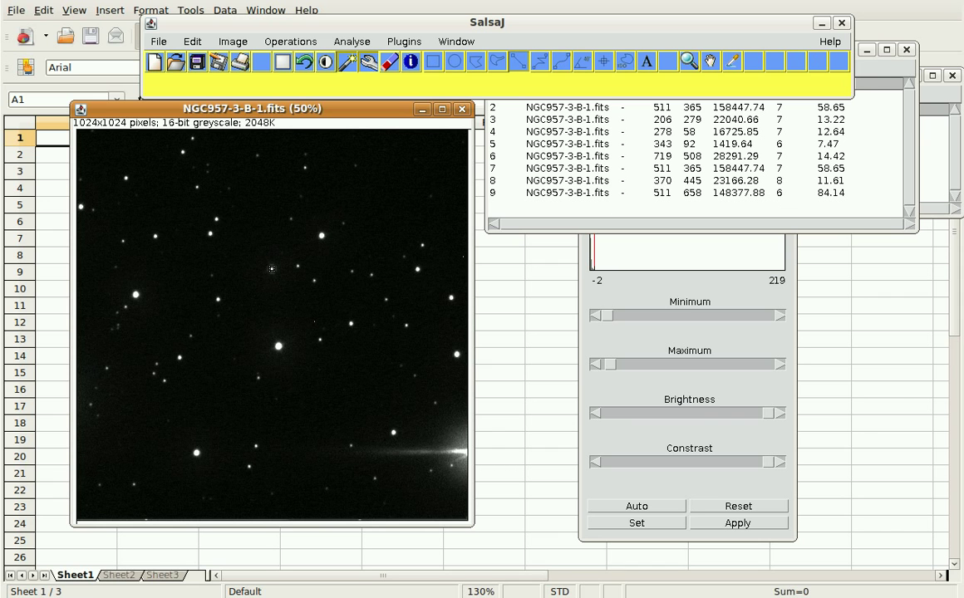
left_click(791, 57)
left_click_drag(739, 47, 707, 132)
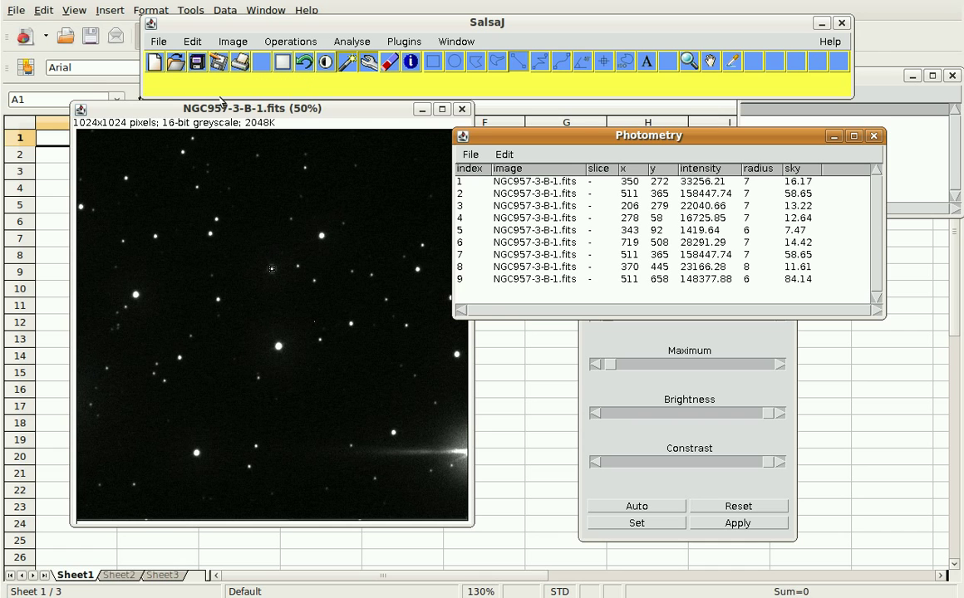
Step: Enter 'Location' in A1 and '(x,y)' in A2 of the spreadsheet
left_click_drag(218, 109, 321, 126)
left_click(96, 145)
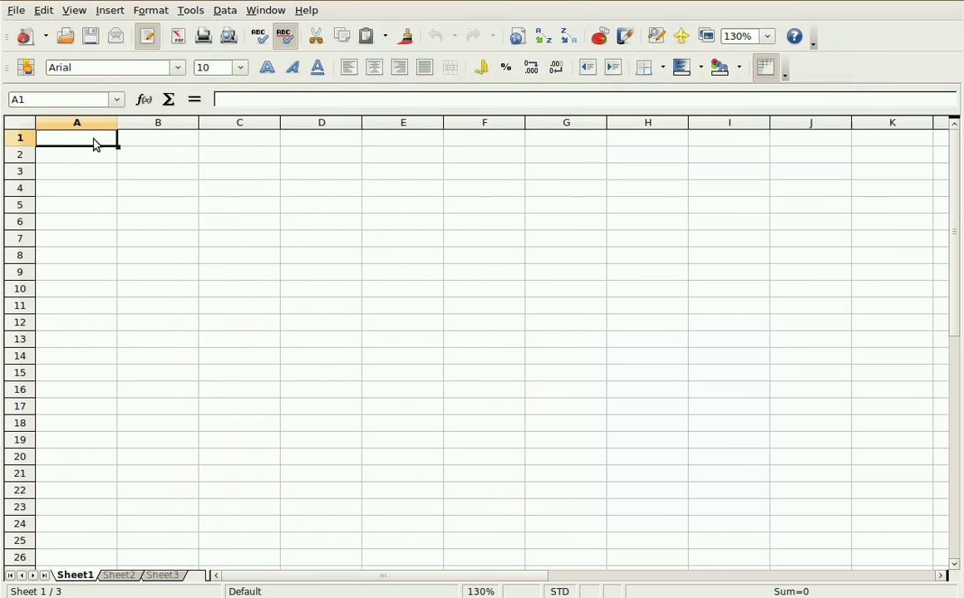
type("Location")
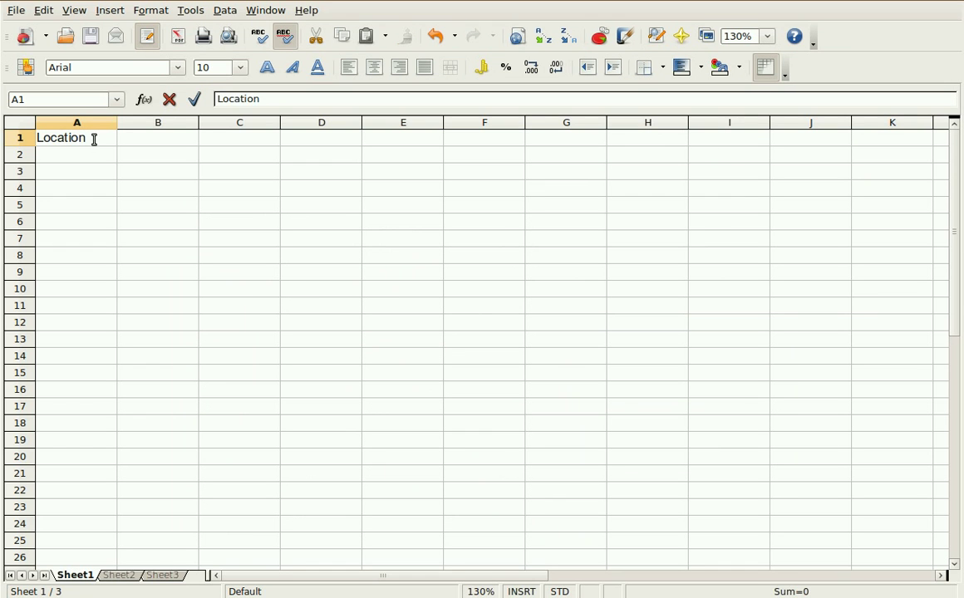
key("Return")
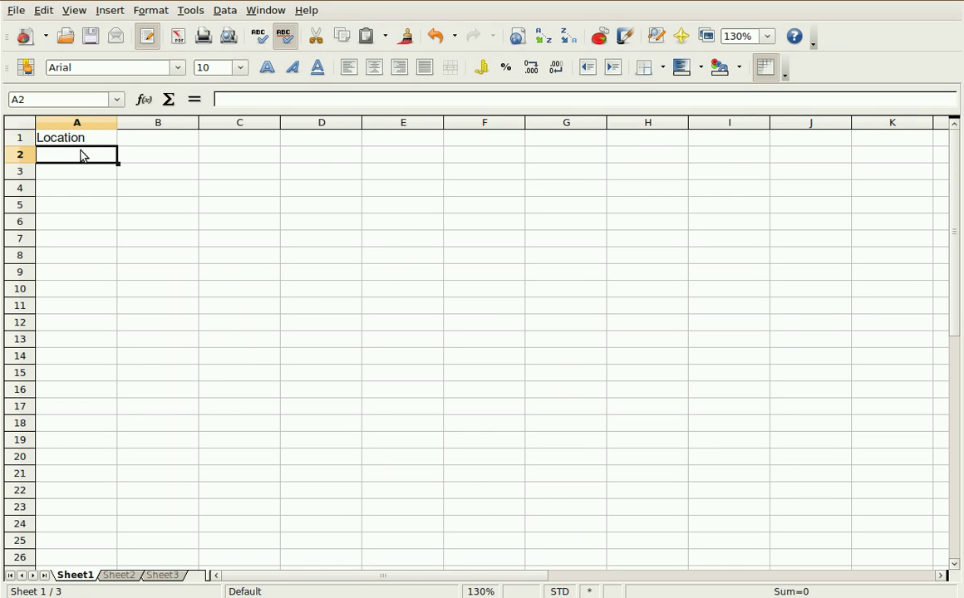
type("(x,y")
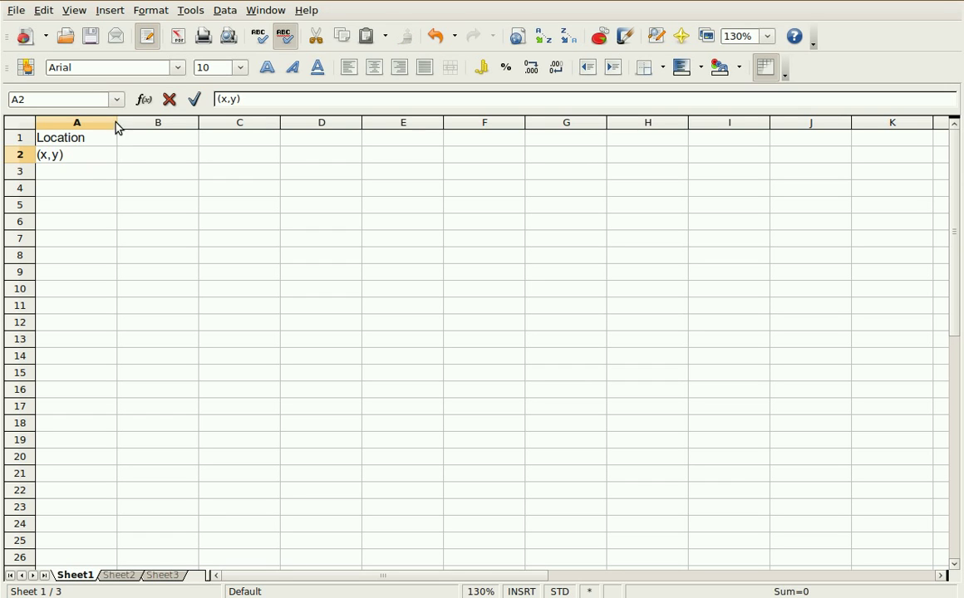
key("Return")
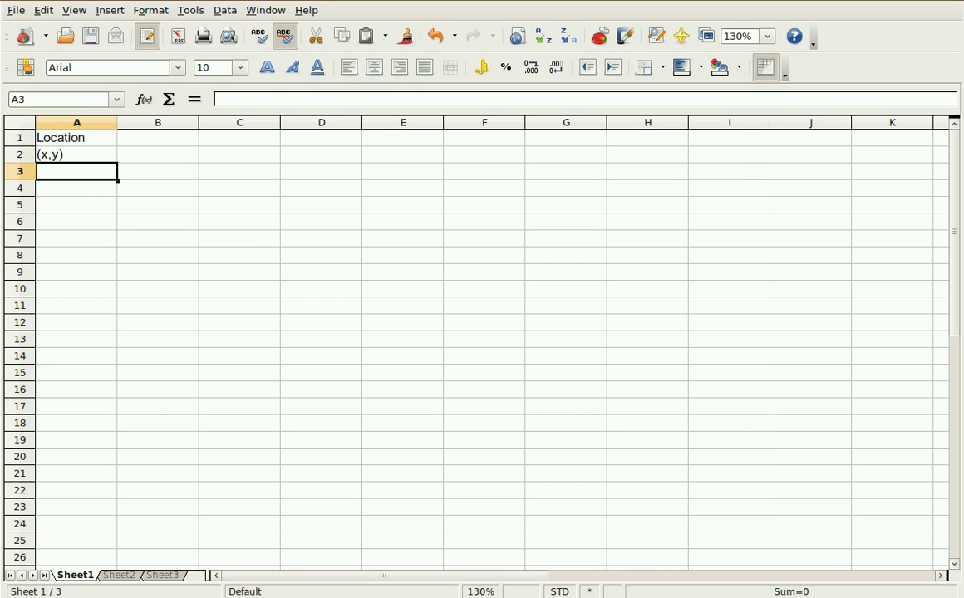
Step: Measure another star on NGC957-3-B-1.fits, shift the image right, and select cell B1
key("alt+Tab")
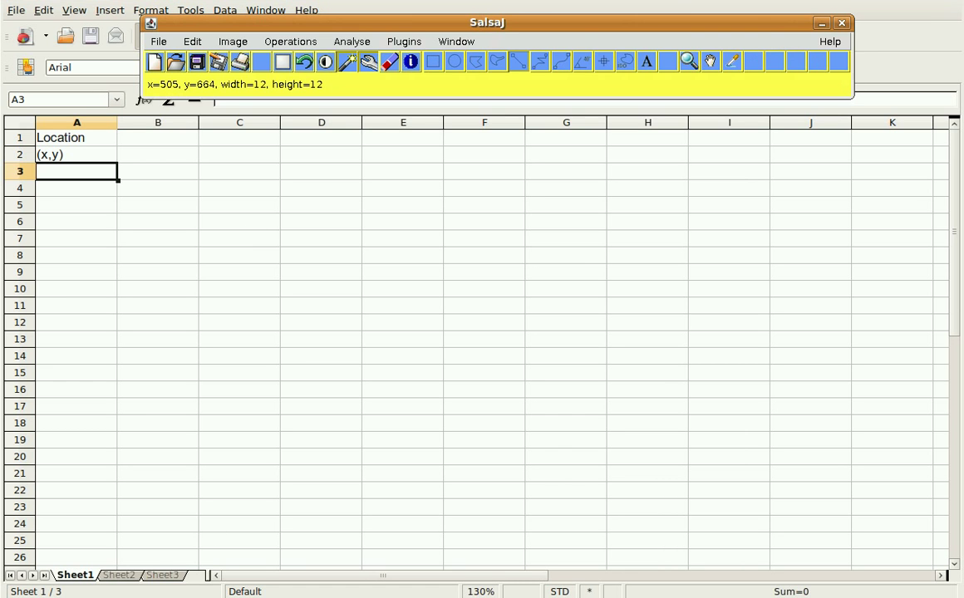
key("alt+Tab")
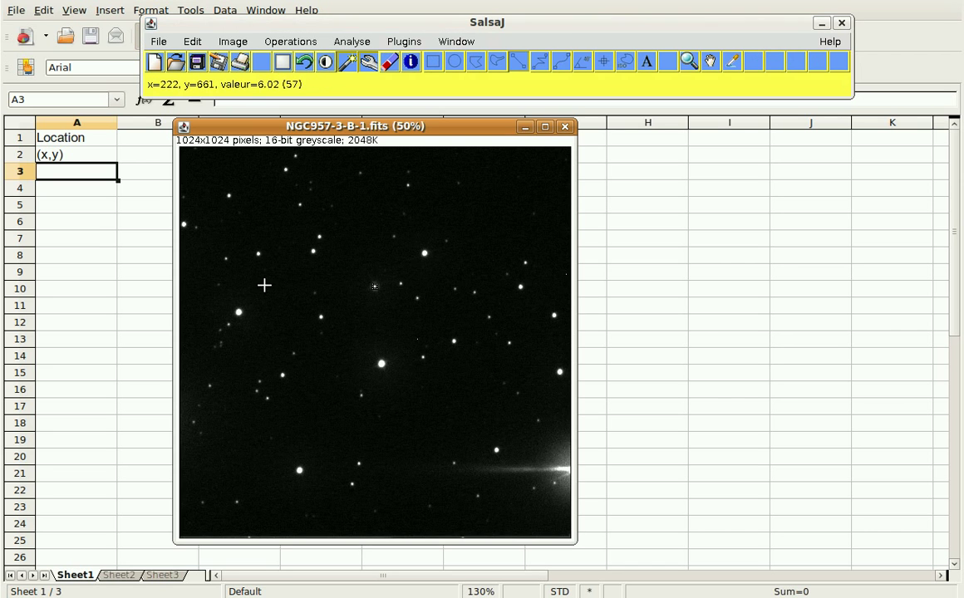
left_click(375, 288)
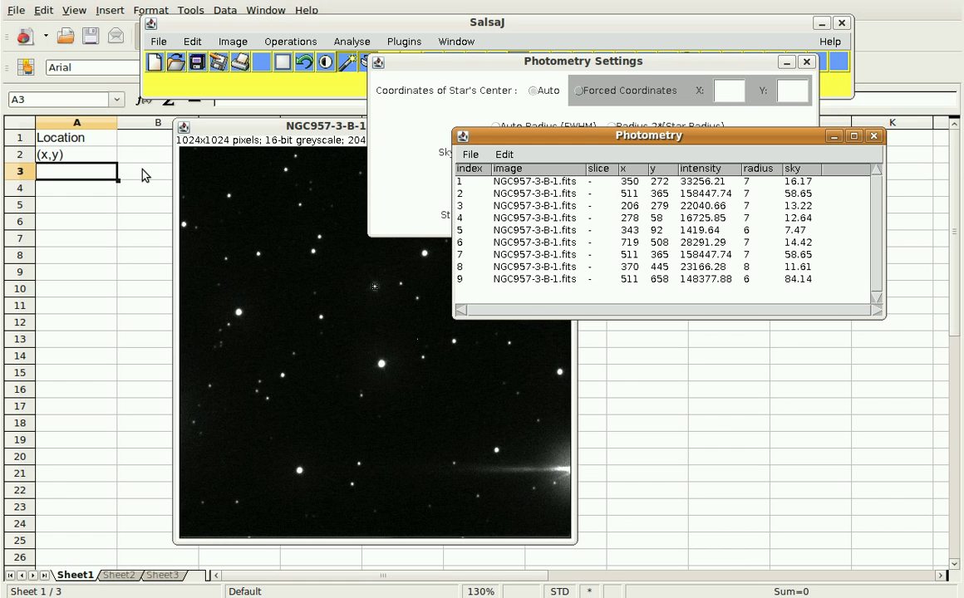
left_click_drag(230, 128, 391, 137)
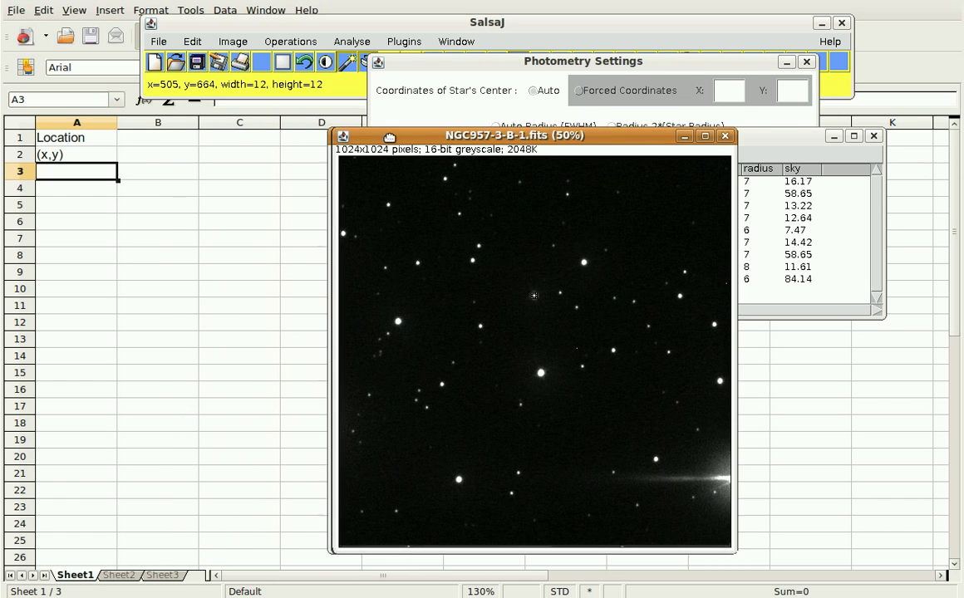
left_click(148, 143)
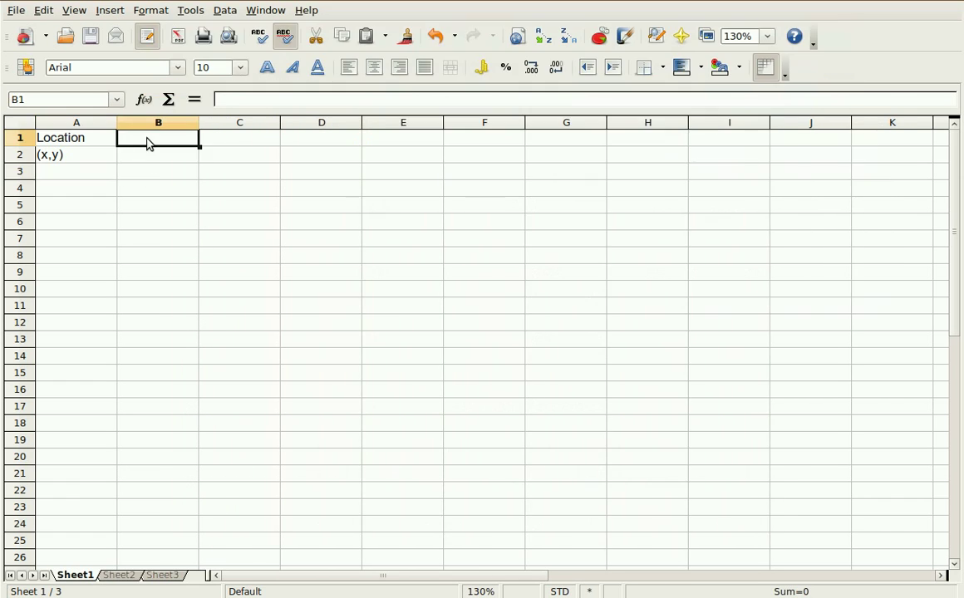
Step: Enter the 'Image name' header in B1 and measure one more star
type("Image")
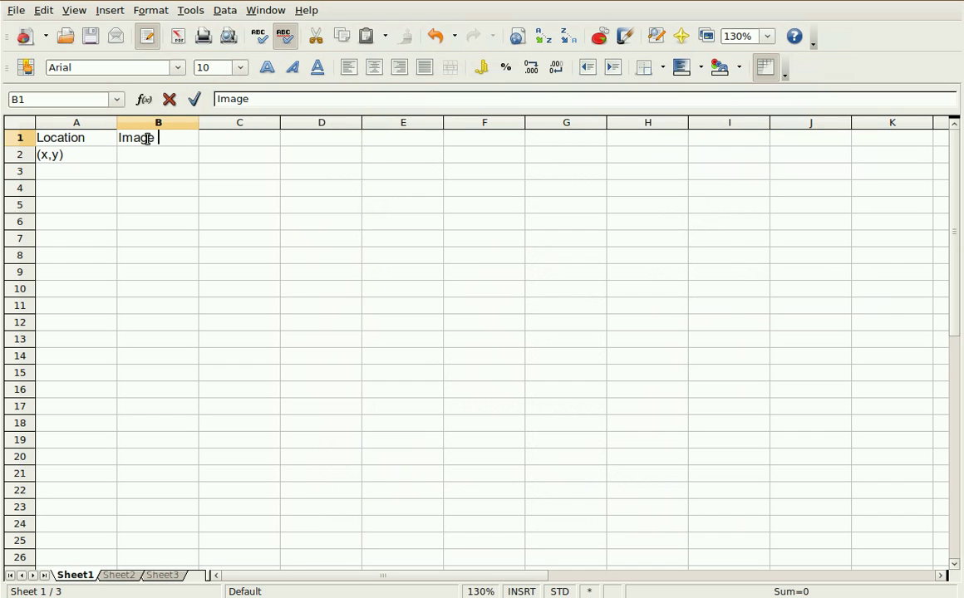
type(" name")
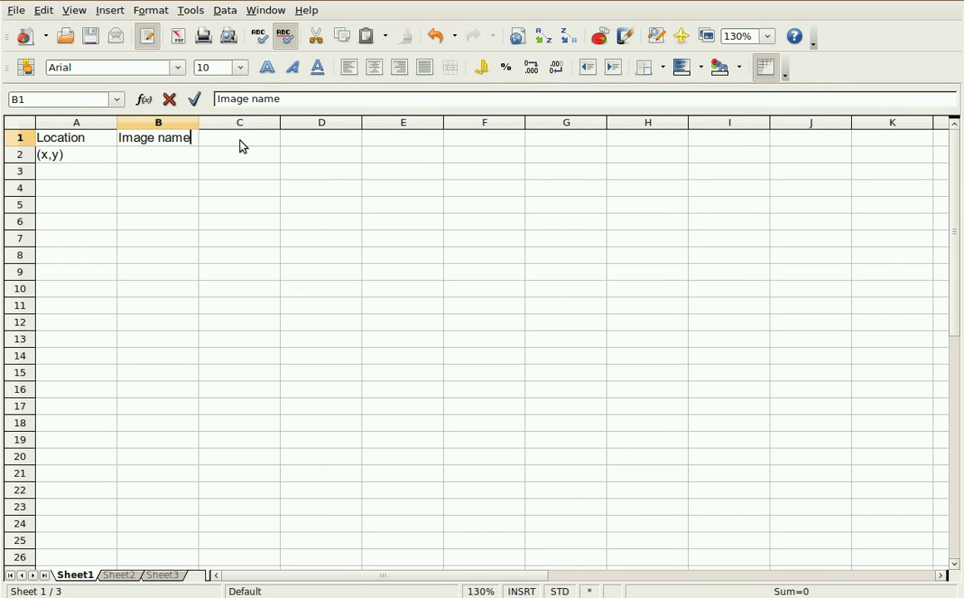
key("Tab")
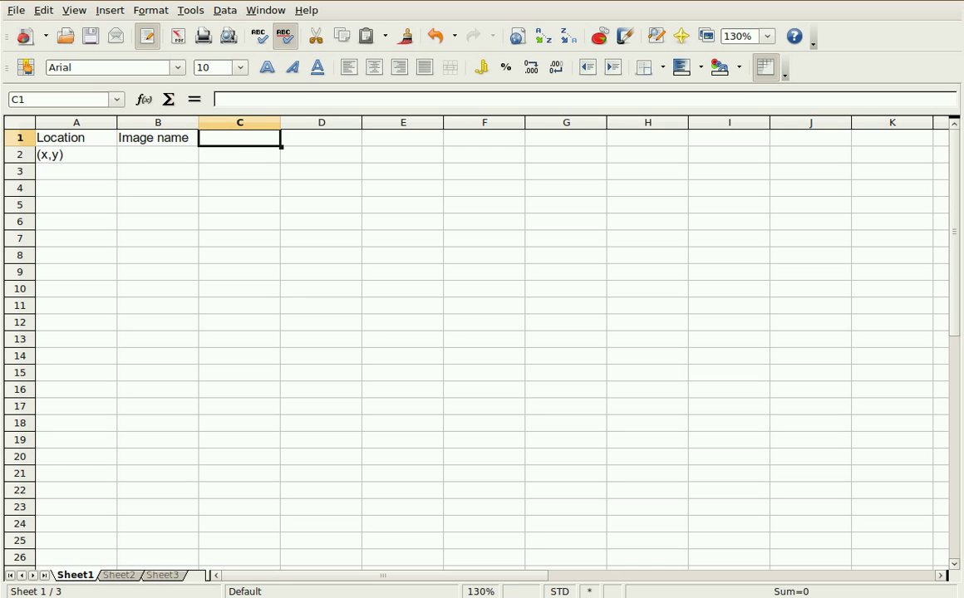
key("alt+Tab")
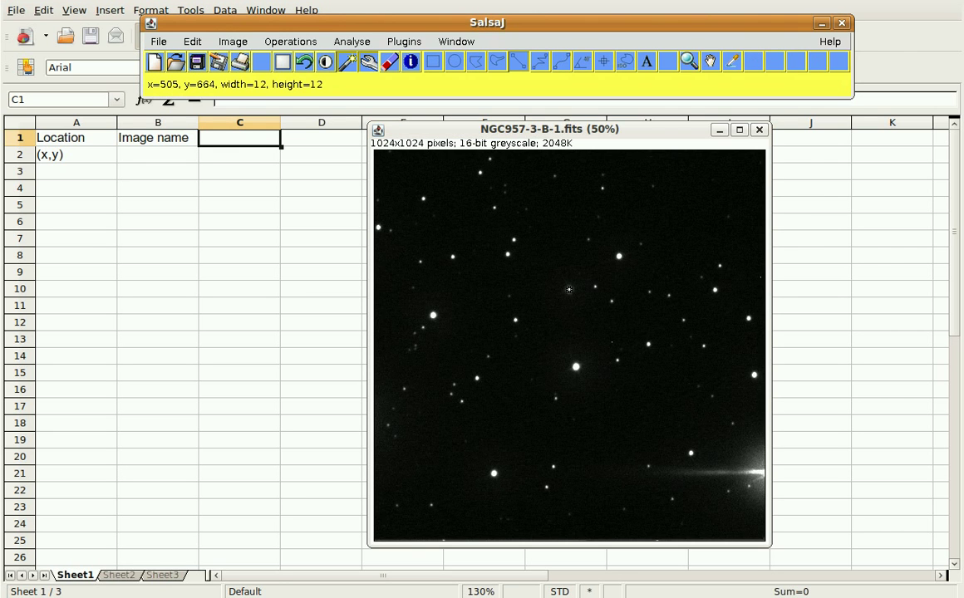
left_click(569, 289)
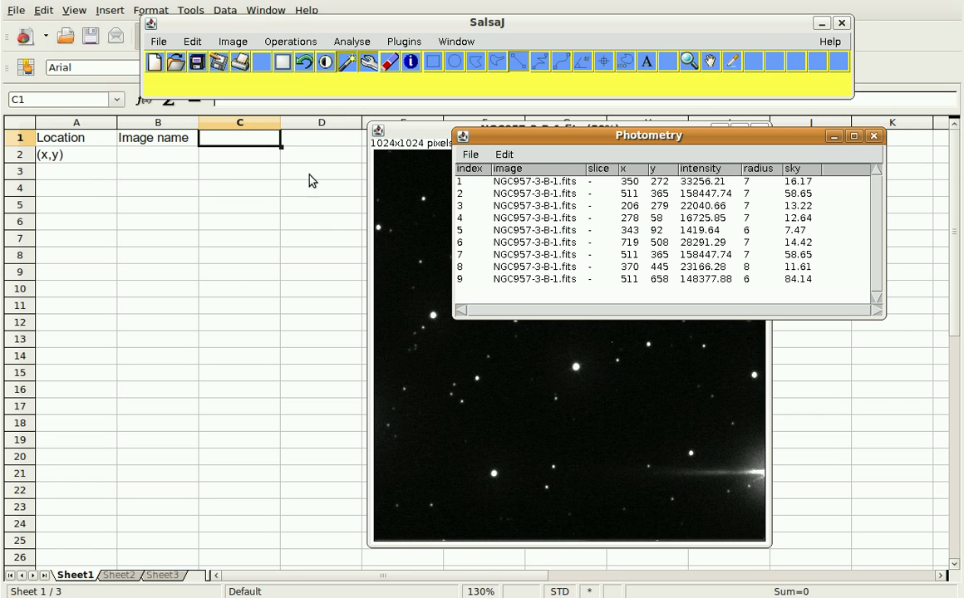
Step: Enter the 'Intensity' header in C1 and bring the Photometry results forward
left_click(254, 145)
type("In")
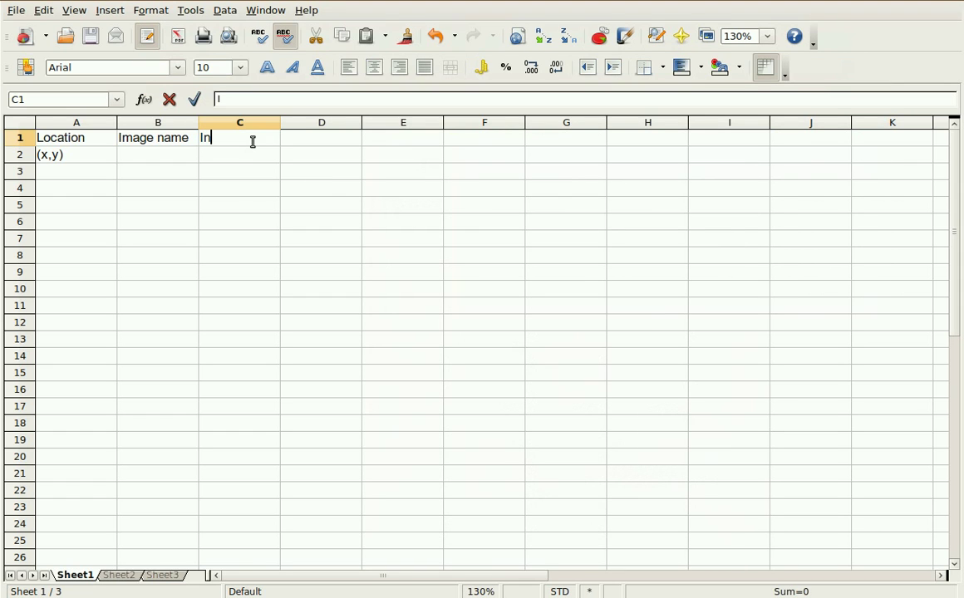
type("tens")
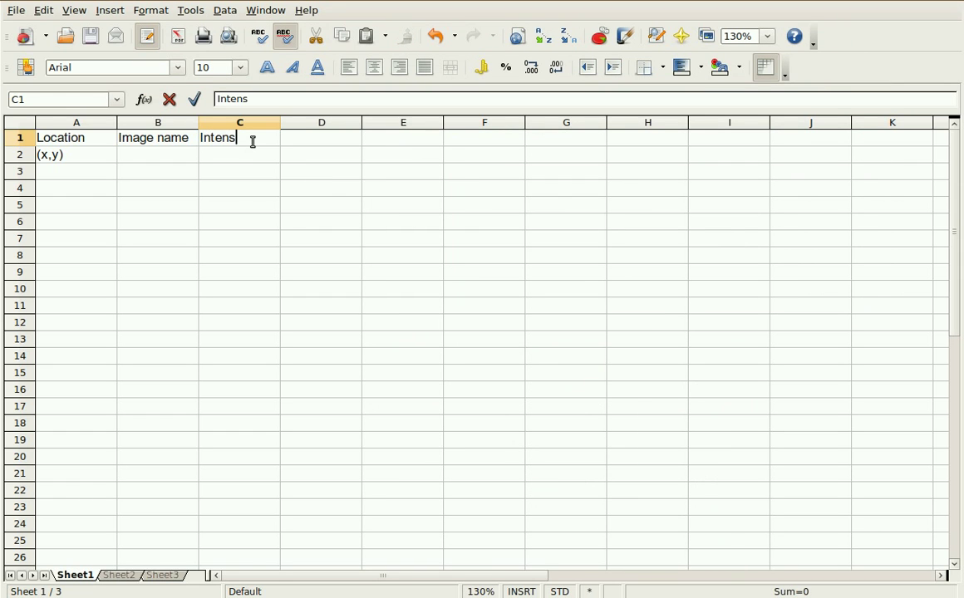
type("ity")
key("Return")
key("alt+Tab")
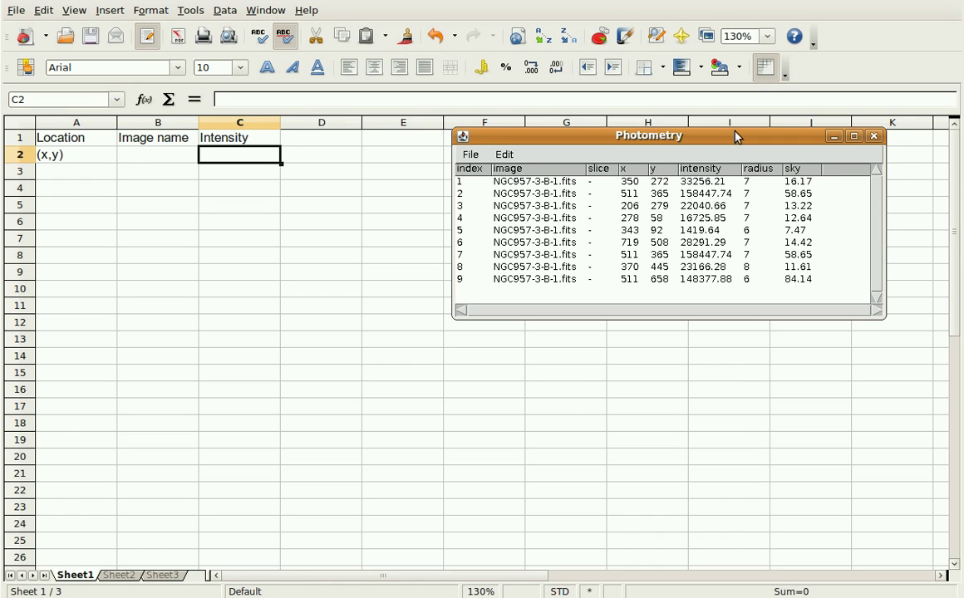
Step: Nudge the Photometry results window slightly into place
left_click_drag(735, 137, 733, 142)
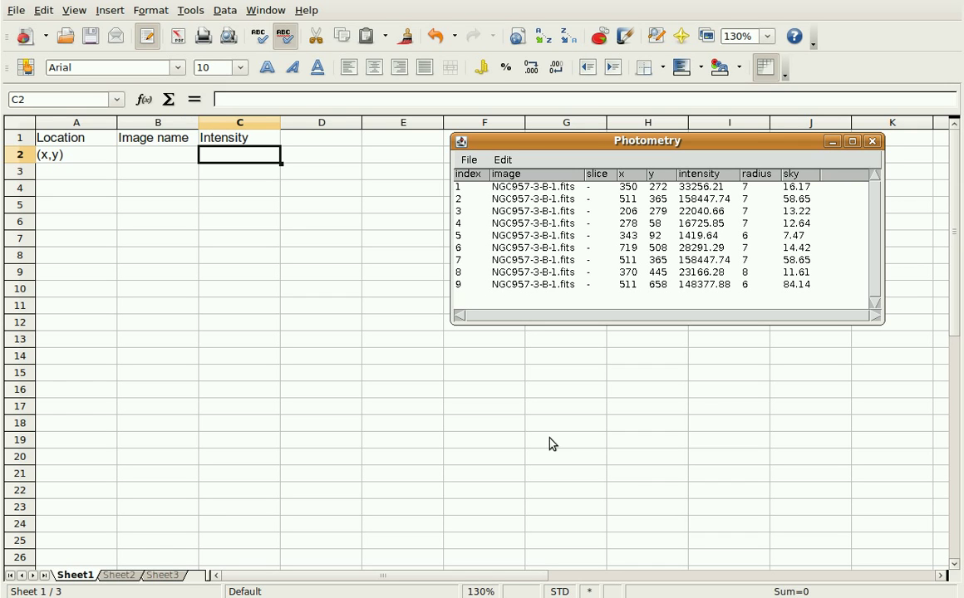
Step: Measure eight stars around the centre of NGC957-3-B-1.fits
key("alt+Tab")
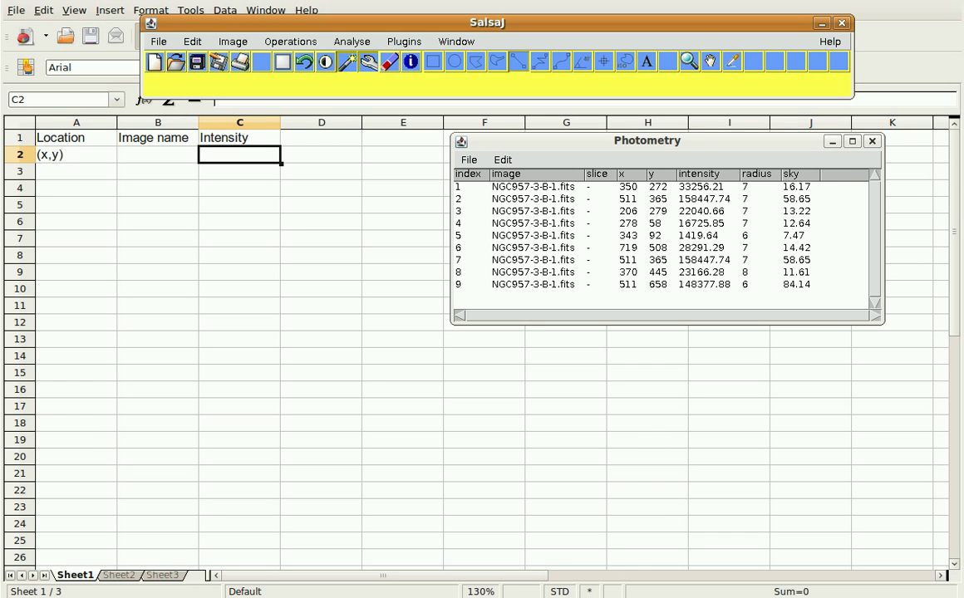
key("alt+Tab")
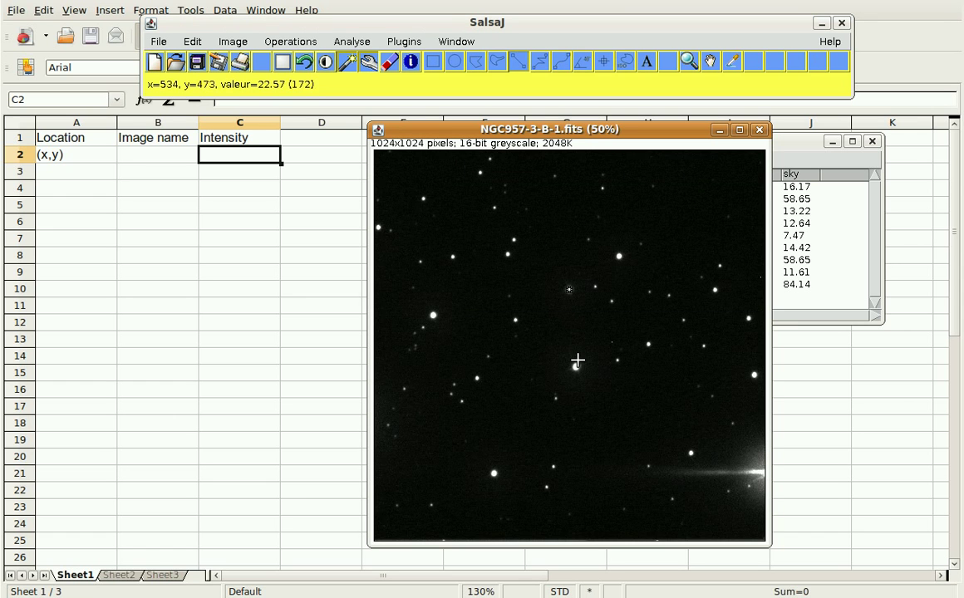
left_click(575, 367)
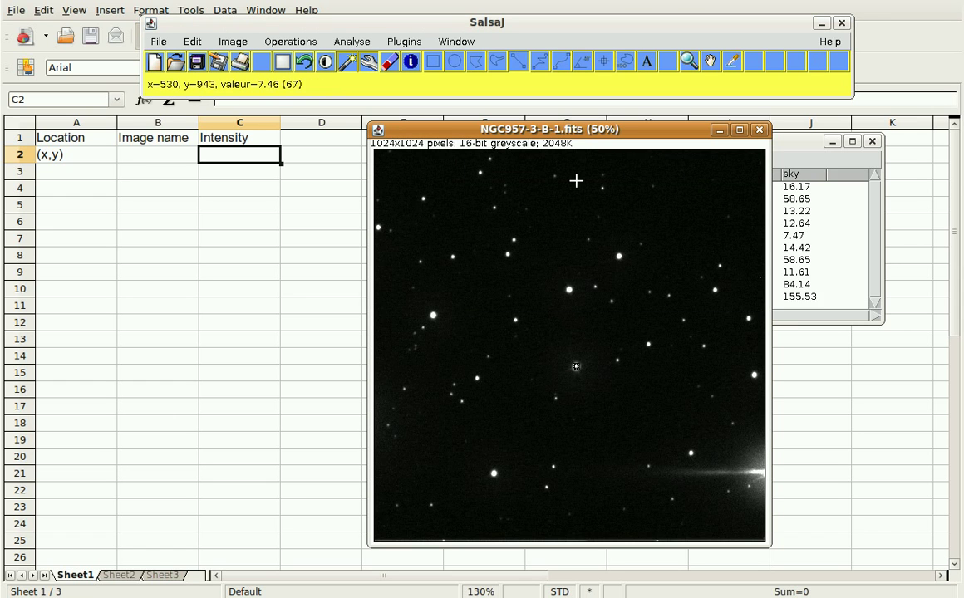
left_click(649, 343)
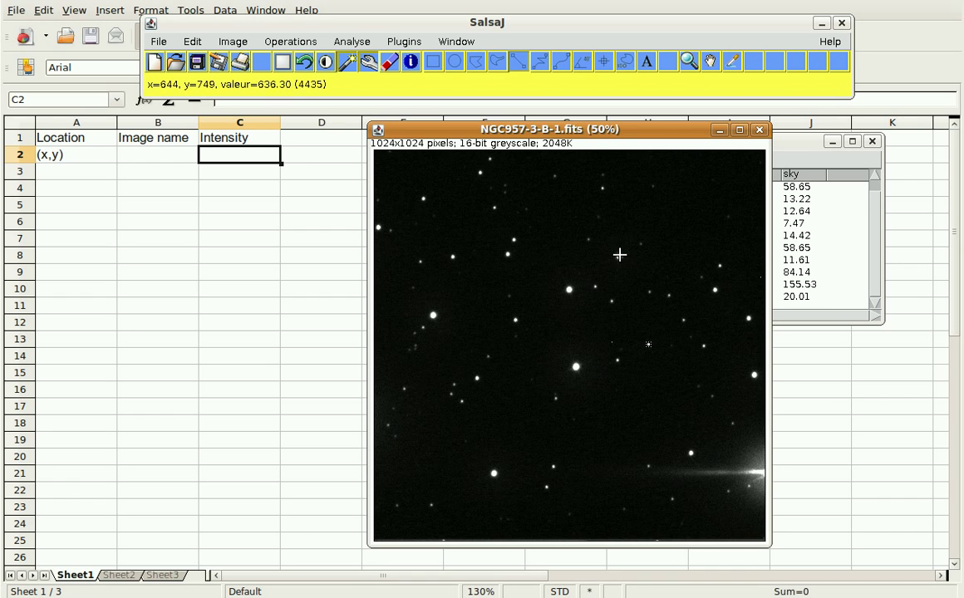
left_click(619, 256)
left_click(603, 295)
left_click(595, 285)
left_click(508, 254)
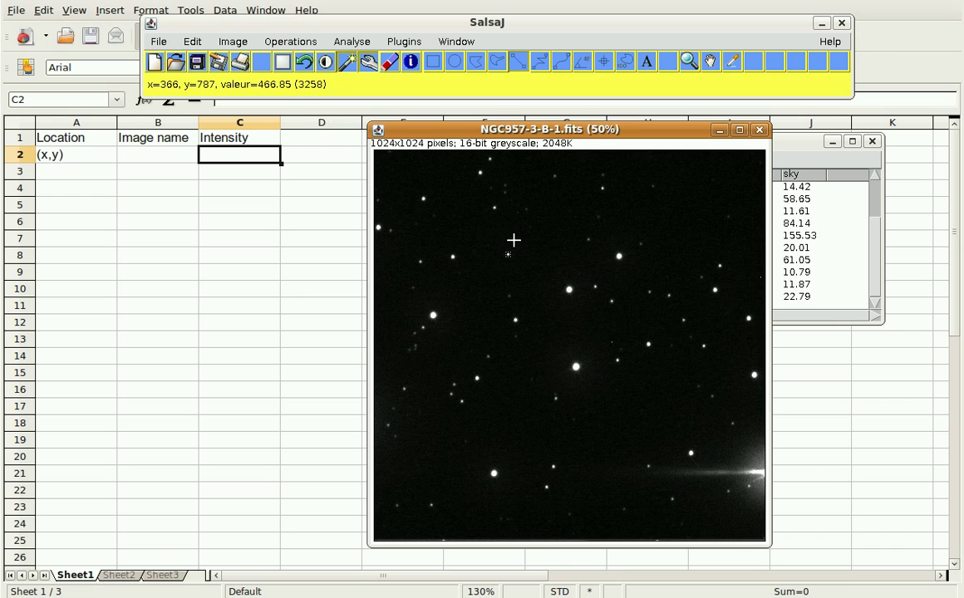
left_click(512, 240)
left_click(494, 206)
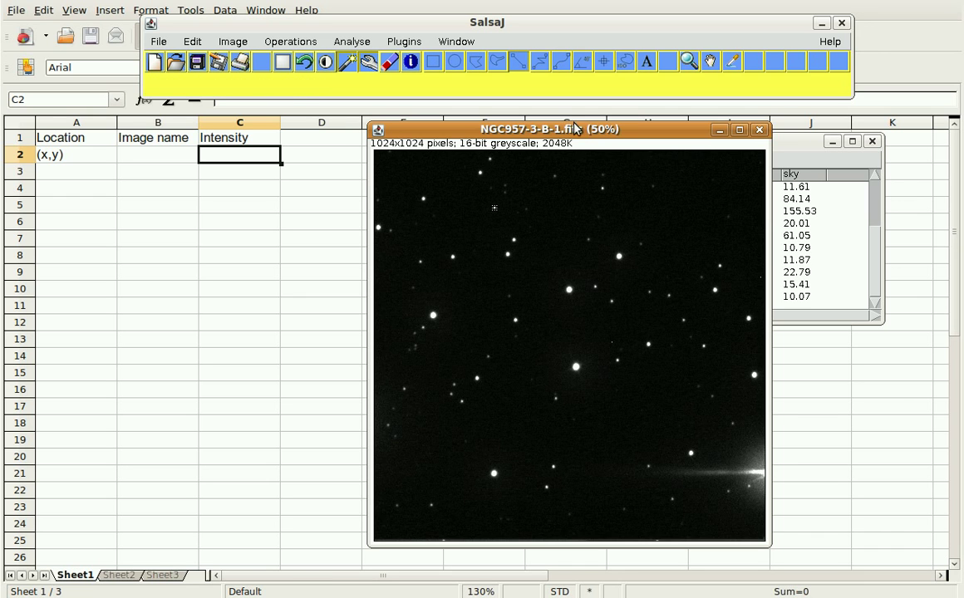
Step: Move the image left and re-measure three stars, including the bright central one
left_click_drag(570, 131, 264, 135)
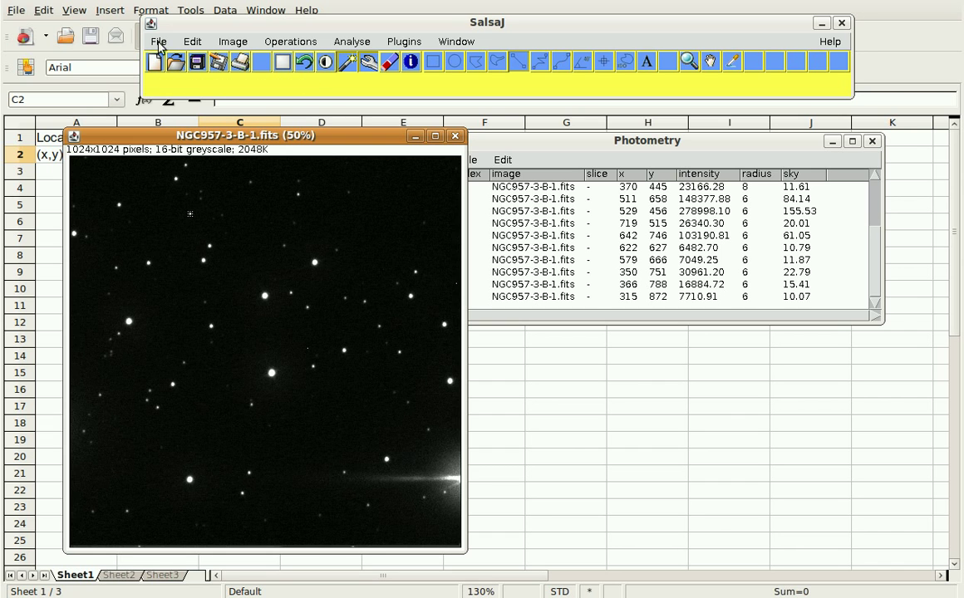
left_click(273, 376)
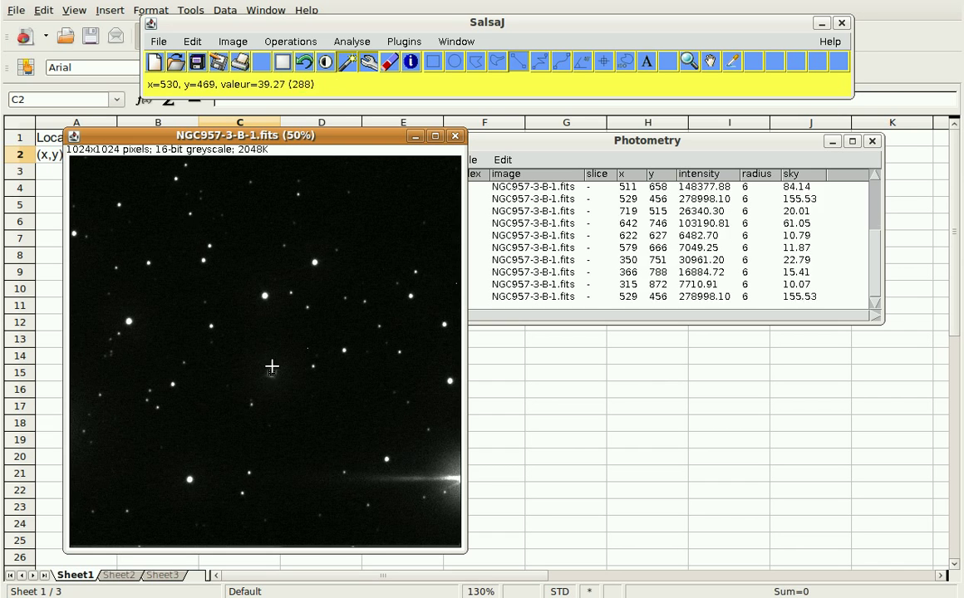
left_click(263, 294)
left_click(315, 262)
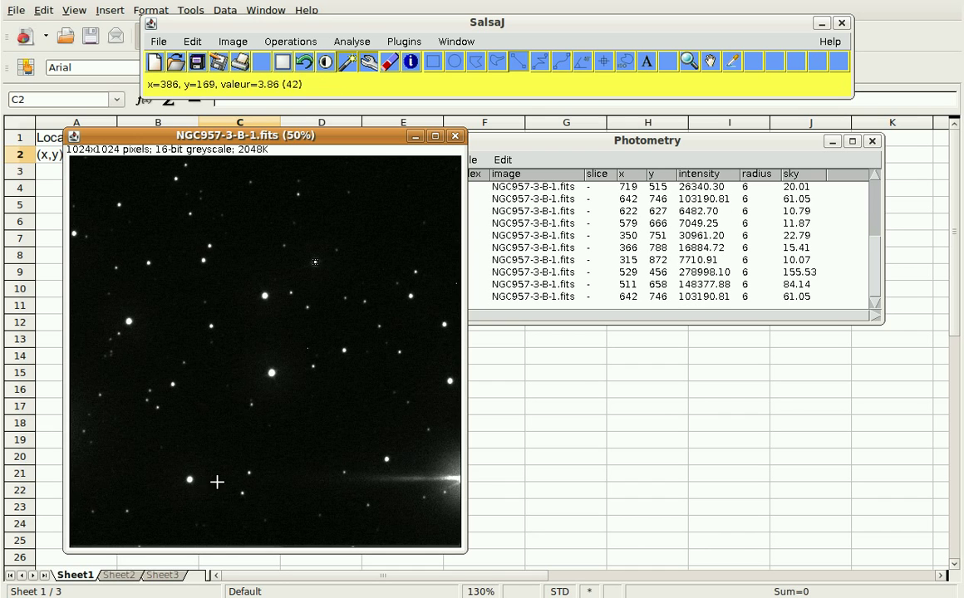
Step: Open the second FITS image, NGC957-3-V-1.fits
left_click(158, 41)
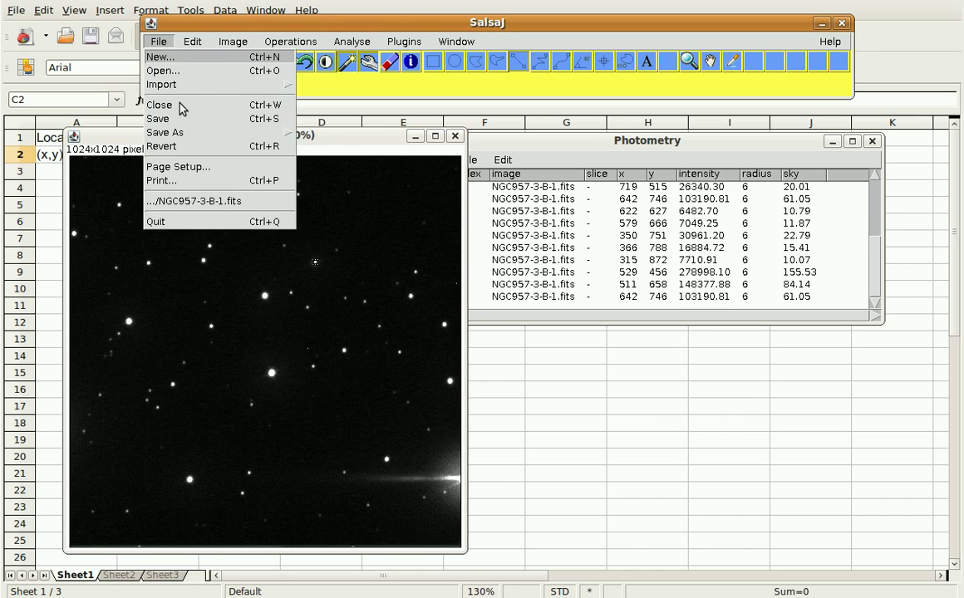
left_click(174, 74)
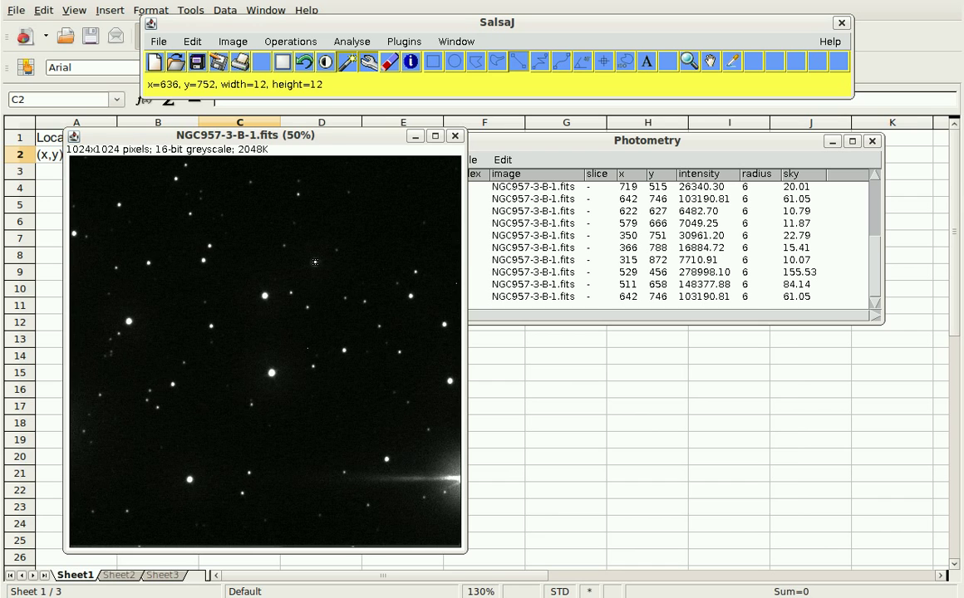
left_click(249, 279)
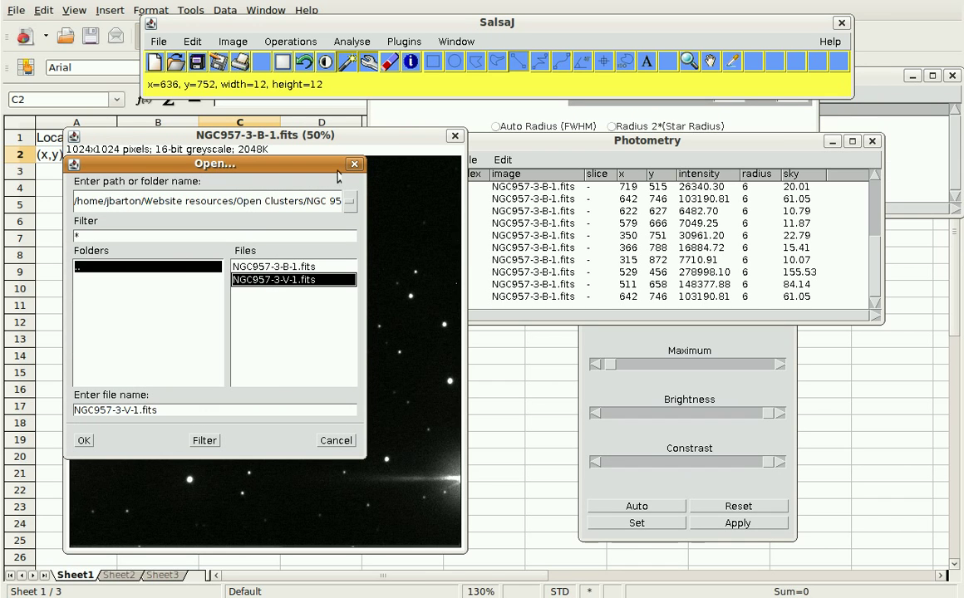
left_click(84, 440)
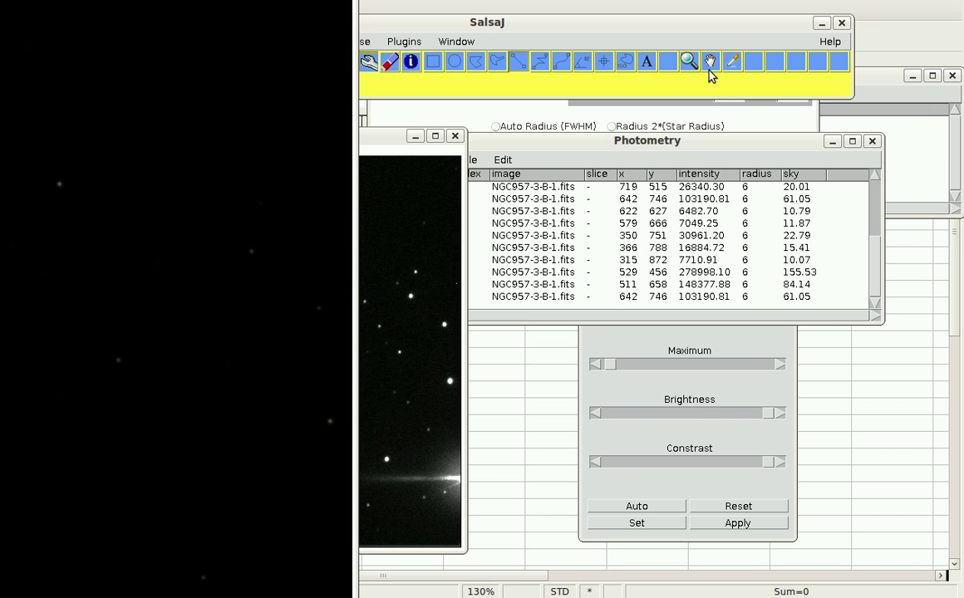
Step: Zoom out and auto-adjust brightness and contrast on the V-1 image
left_click(689, 62)
right_click(202, 256)
right_click(201, 256)
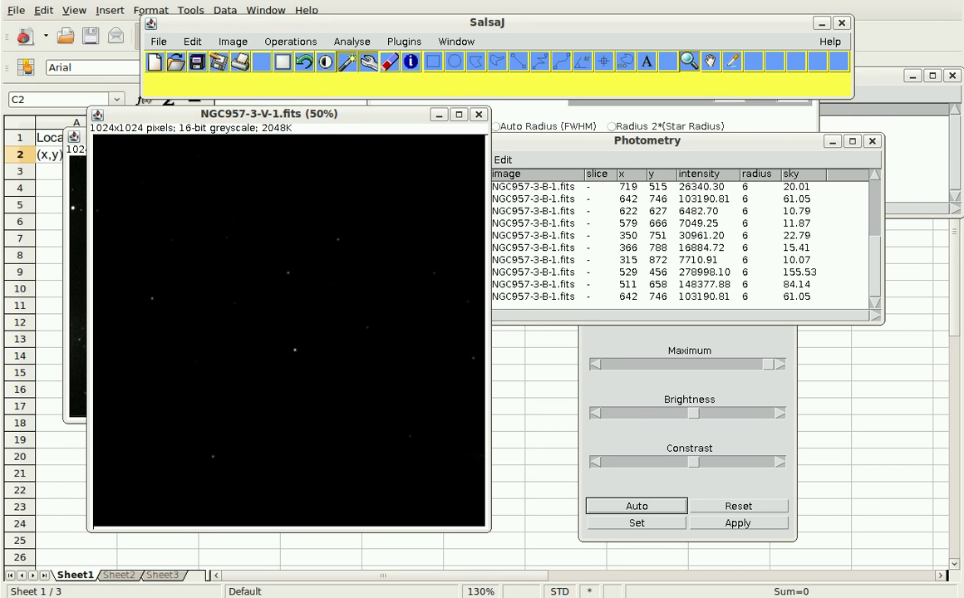
left_click(636, 506)
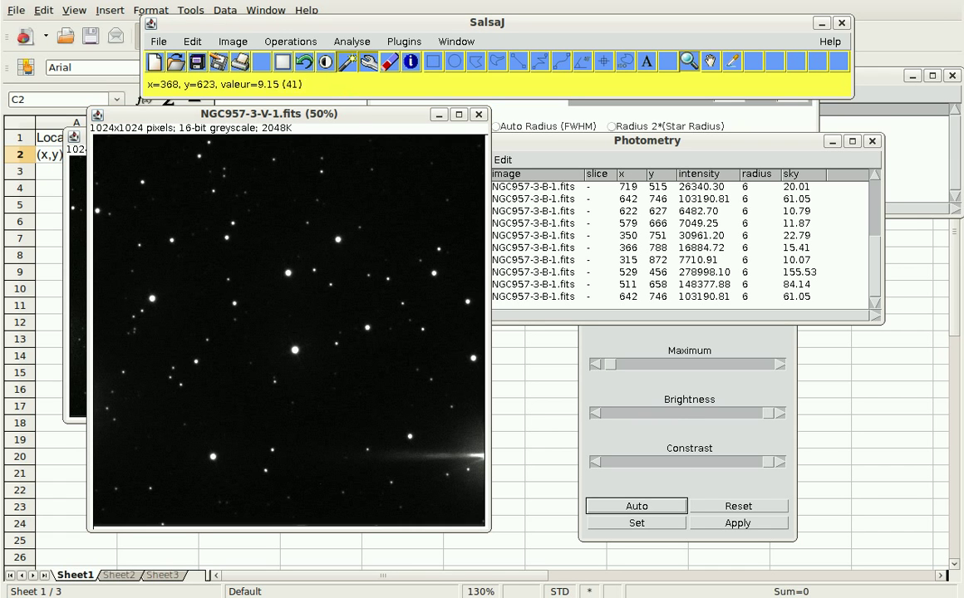